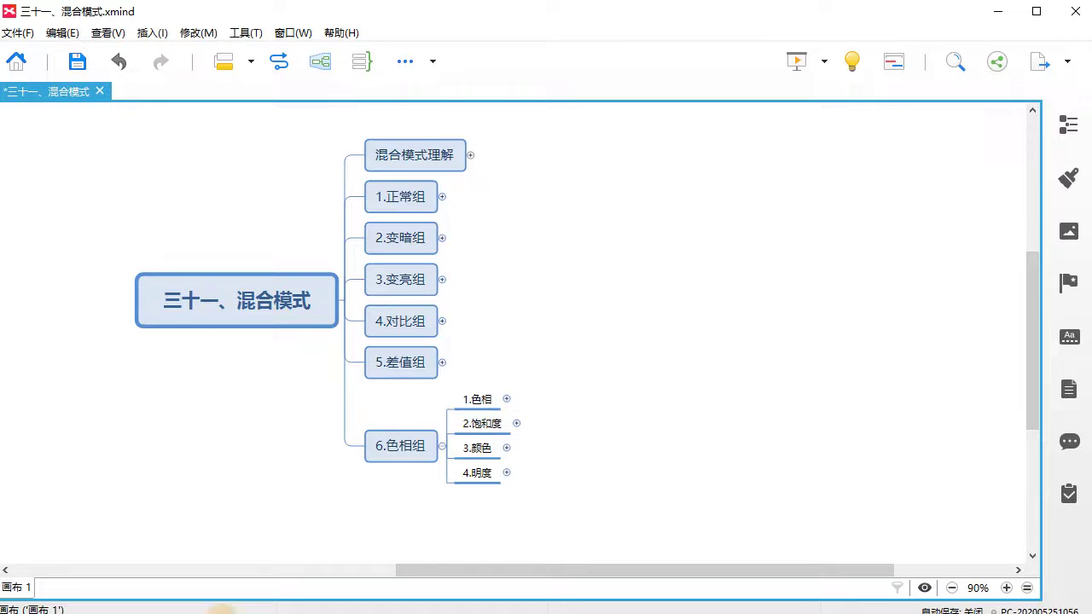
- Click through the 2.饱和度, 4.明度 and 3.颜色 subtopics under 6.色相组 in XMind
{"action": "left_click", "coordinate": [484, 398]}
{"action": "left_click", "coordinate": [488, 419]}
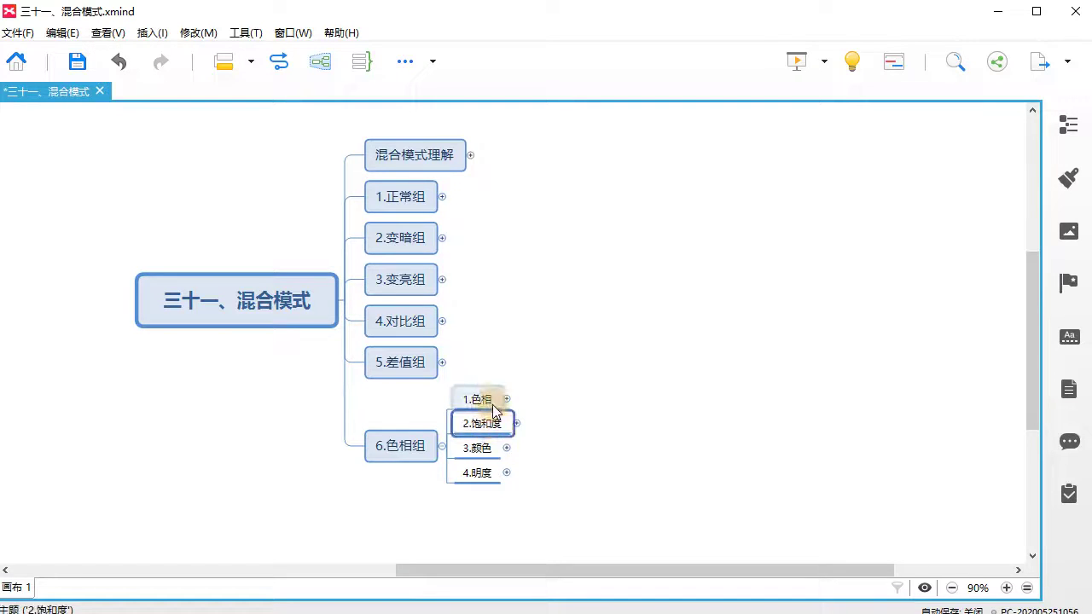
{"action": "left_click", "coordinate": [495, 420]}
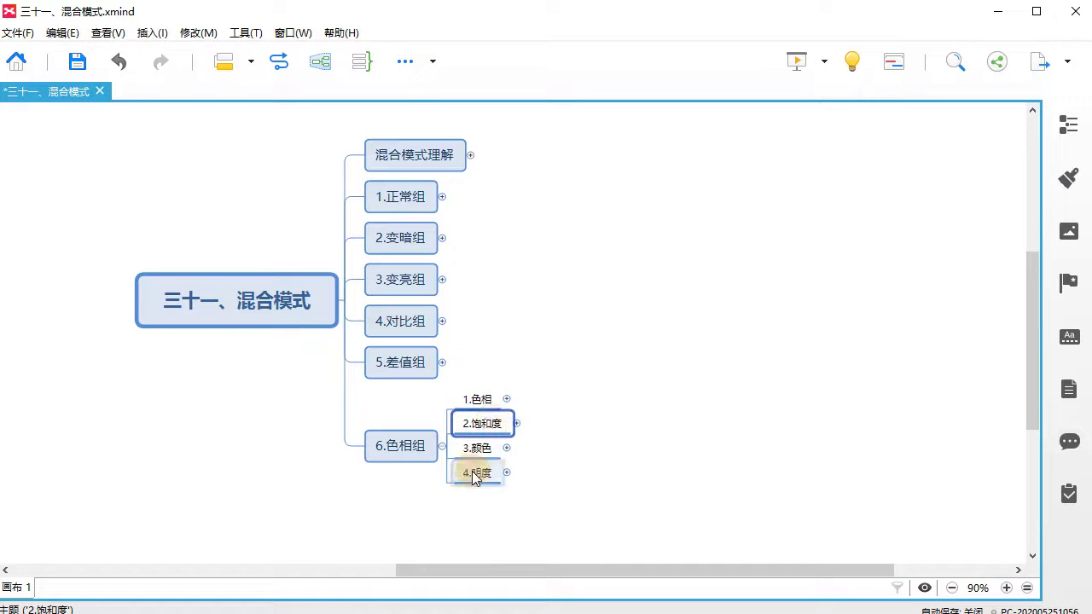
{"action": "left_click", "coordinate": [477, 473]}
{"action": "left_click", "coordinate": [488, 455]}
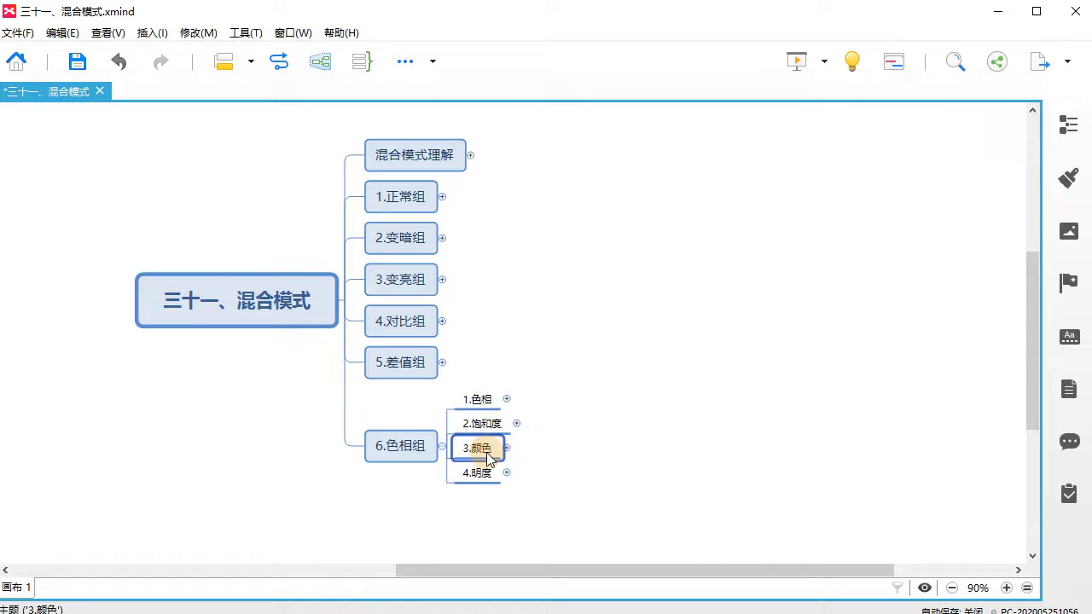
- Select 1.色相, paste its explanatory text beneath it, and bring up Photoshop
{"action": "left_click", "coordinate": [490, 399]}
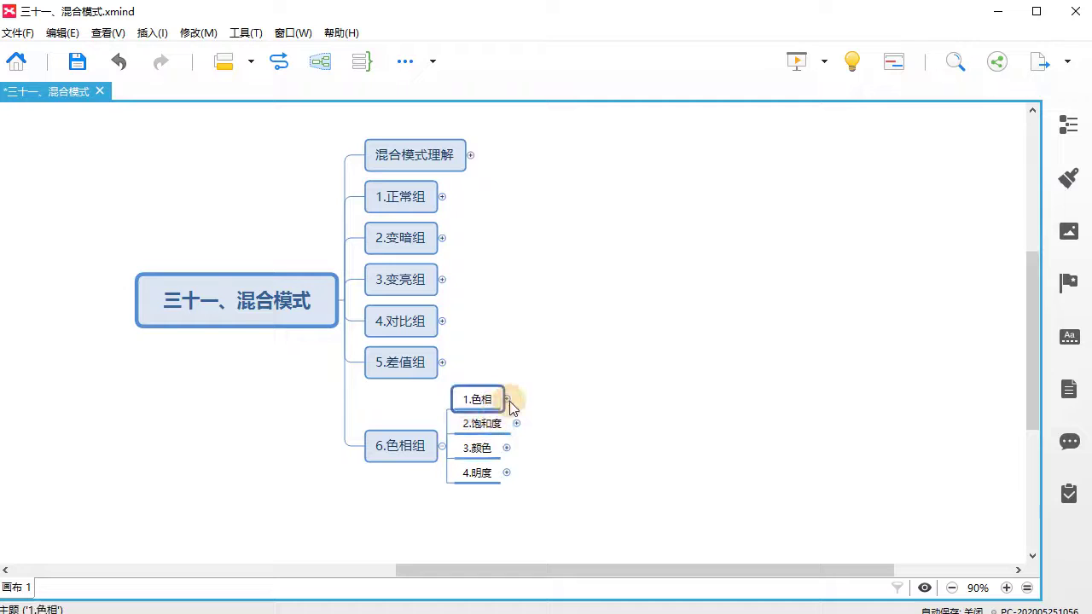
{"action": "type", "text": "结果色保留混合色的色相，饱和度及明度数值保留明度数值"}
{"action": "left_click_drag", "start_coordinate": [541, 569], "coordinate": [557, 569]}
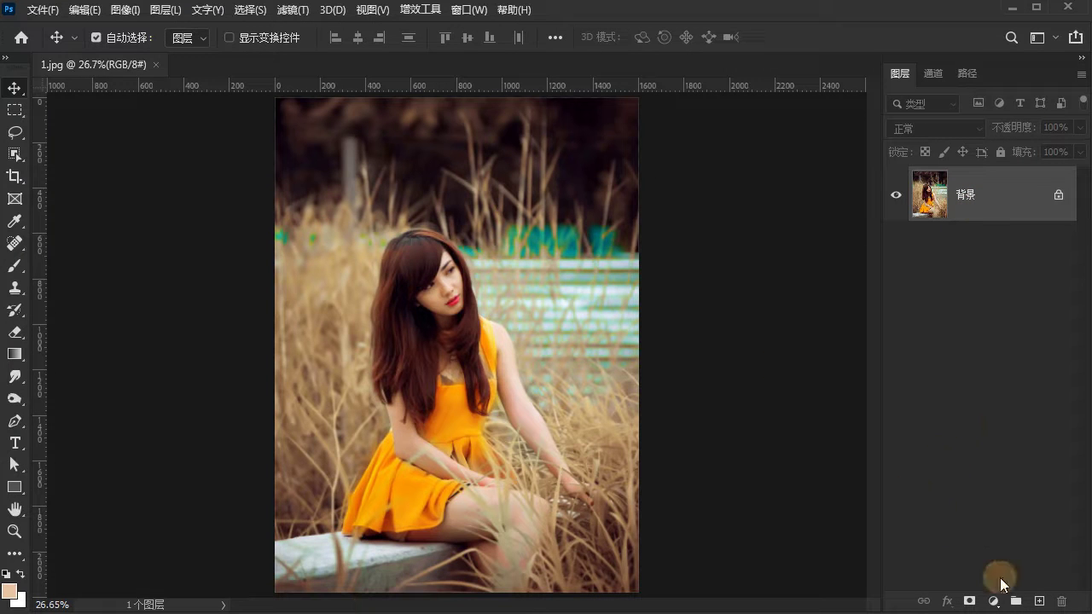
- Add a new layer and set the foreground colour to pure red ff0000
{"action": "left_click", "coordinate": [1039, 601]}
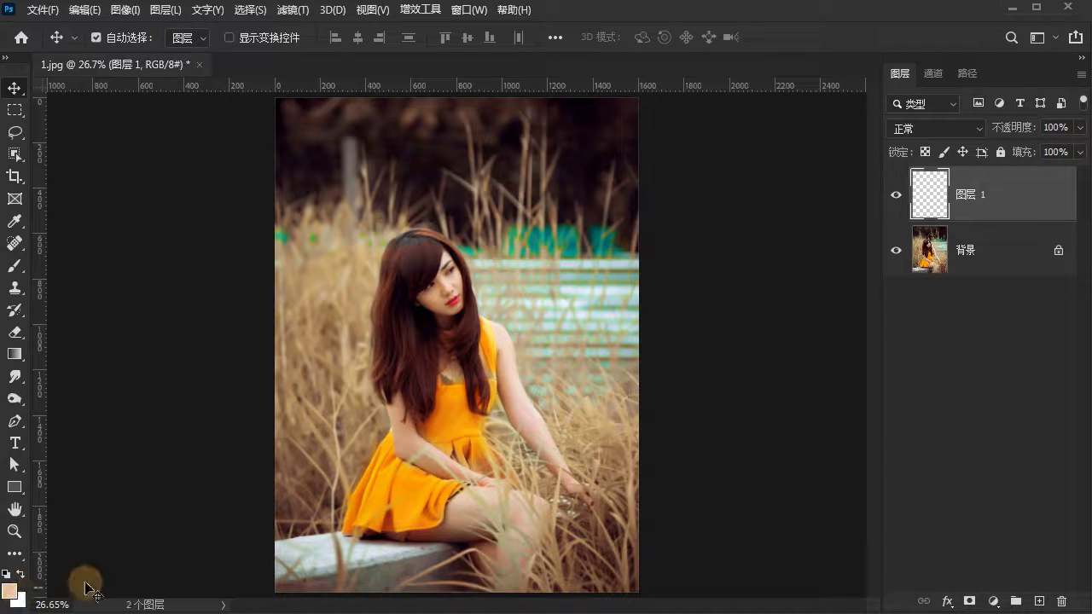
{"action": "left_click", "coordinate": [14, 594]}
{"action": "left_click_drag", "start_coordinate": [245, 253], "coordinate": [336, 175]}
{"action": "left_click", "coordinate": [346, 190]}
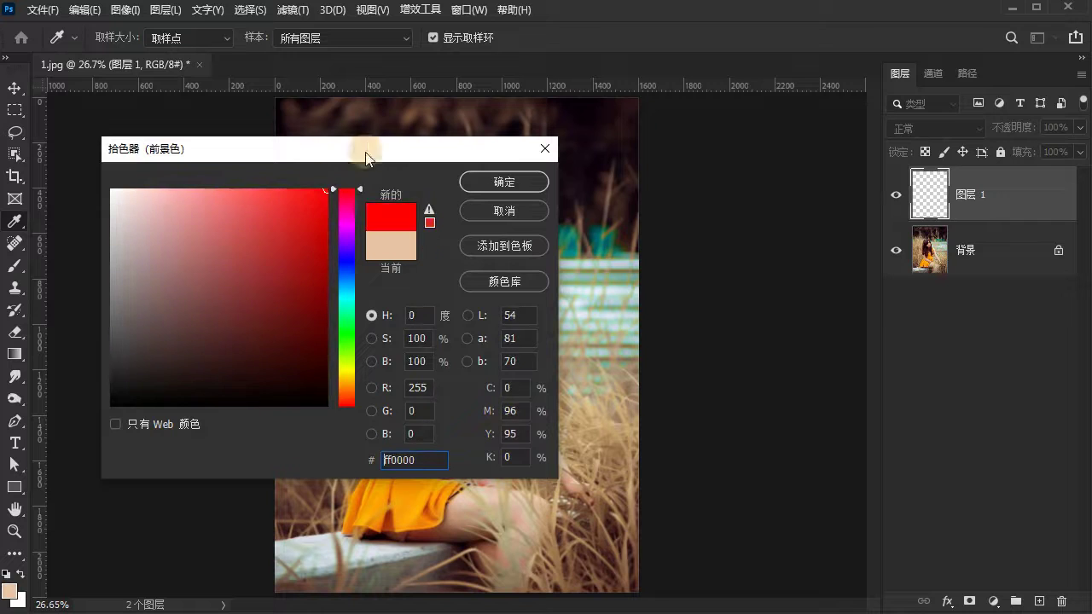
{"action": "left_click", "coordinate": [507, 174]}
- Fill 图层 1 with red and set its blend mode to 色相 (Hue)
{"action": "key", "text": "v"}
{"action": "key", "text": "alt+Delete"}
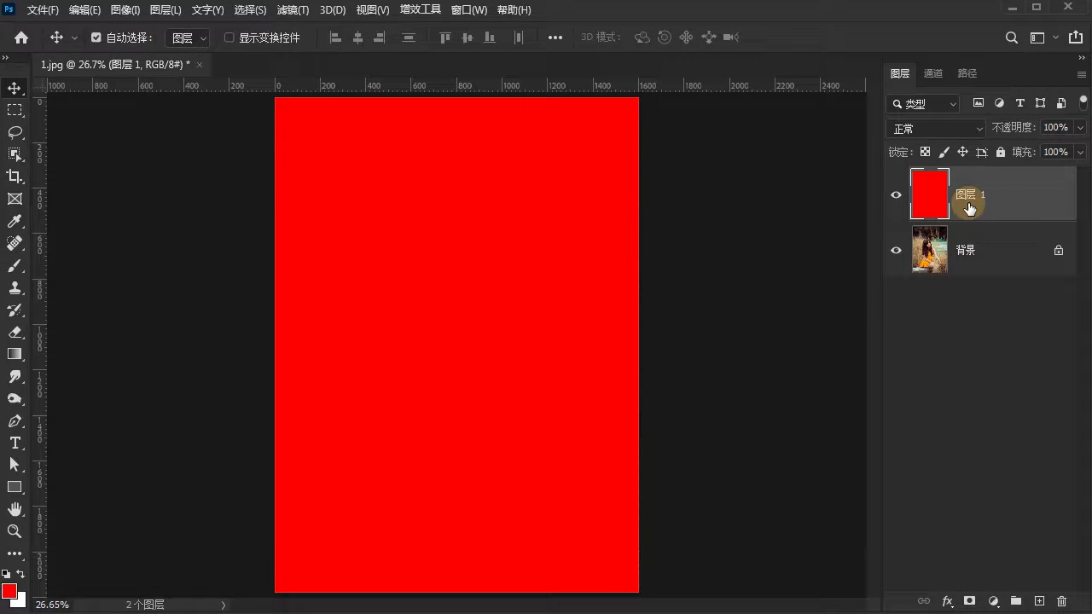
{"action": "left_click", "coordinate": [961, 122]}
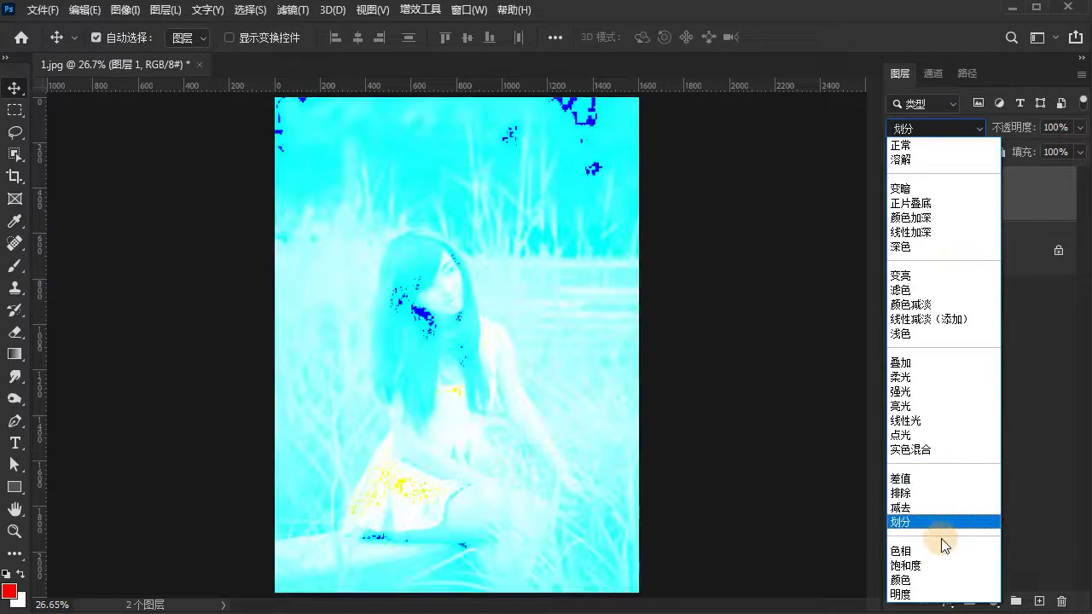
{"action": "left_click", "coordinate": [940, 551]}
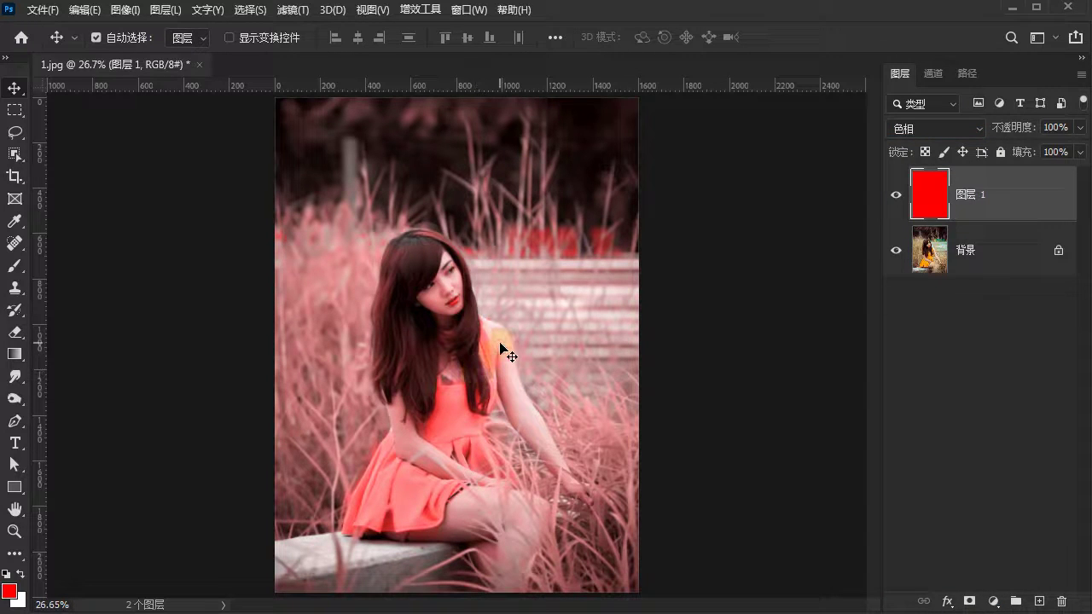
- Toggle 图层 1 and the photo layer on and off to compare the red Hue tint
{"action": "left_click", "coordinate": [903, 201]}
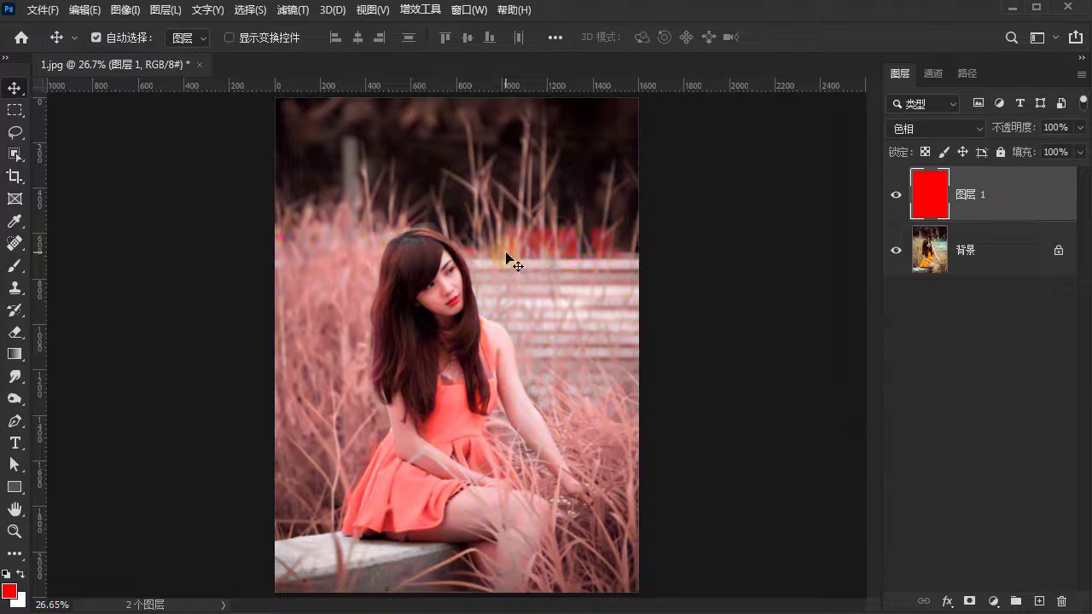
{"action": "left_click", "coordinate": [895, 208]}
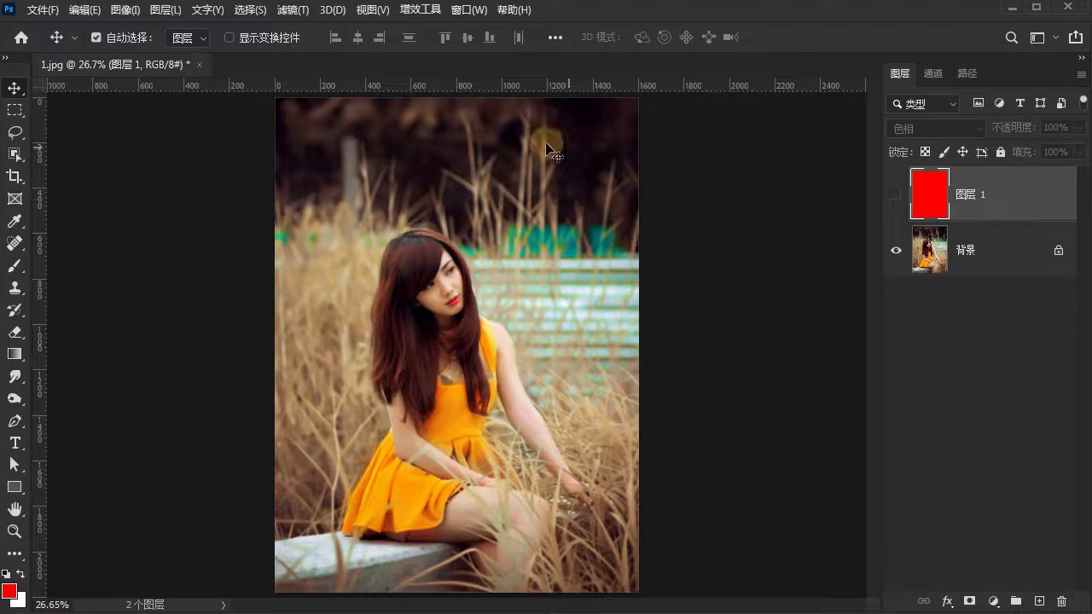
{"action": "left_click", "coordinate": [895, 200]}
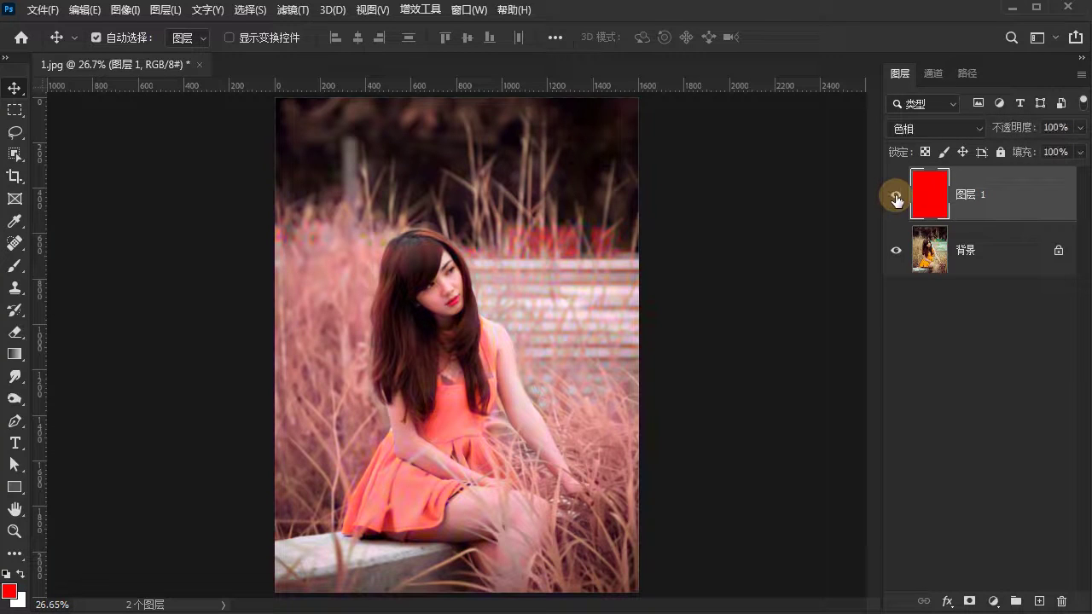
{"action": "left_click", "coordinate": [896, 200]}
{"action": "left_click", "coordinate": [895, 200]}
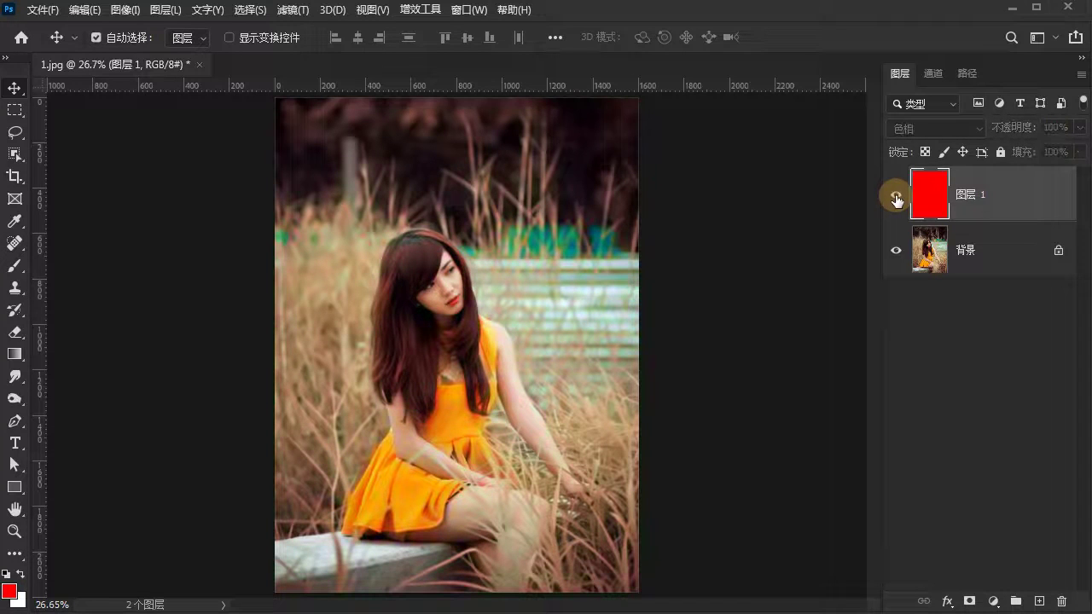
{"action": "left_click", "coordinate": [896, 201]}
{"action": "left_click", "coordinate": [895, 196]}
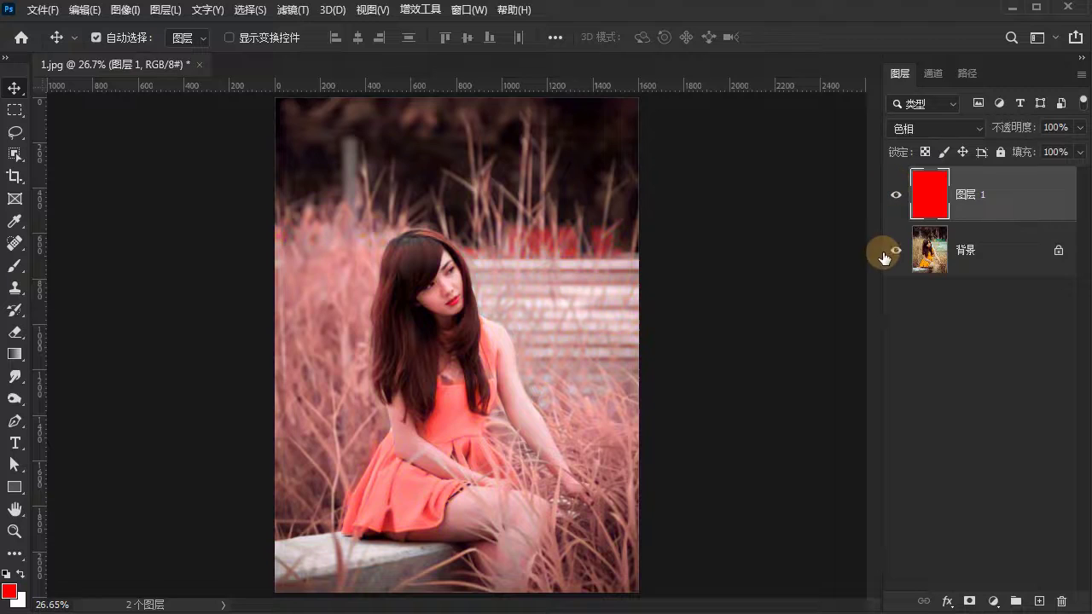
{"action": "left_click", "coordinate": [896, 250]}
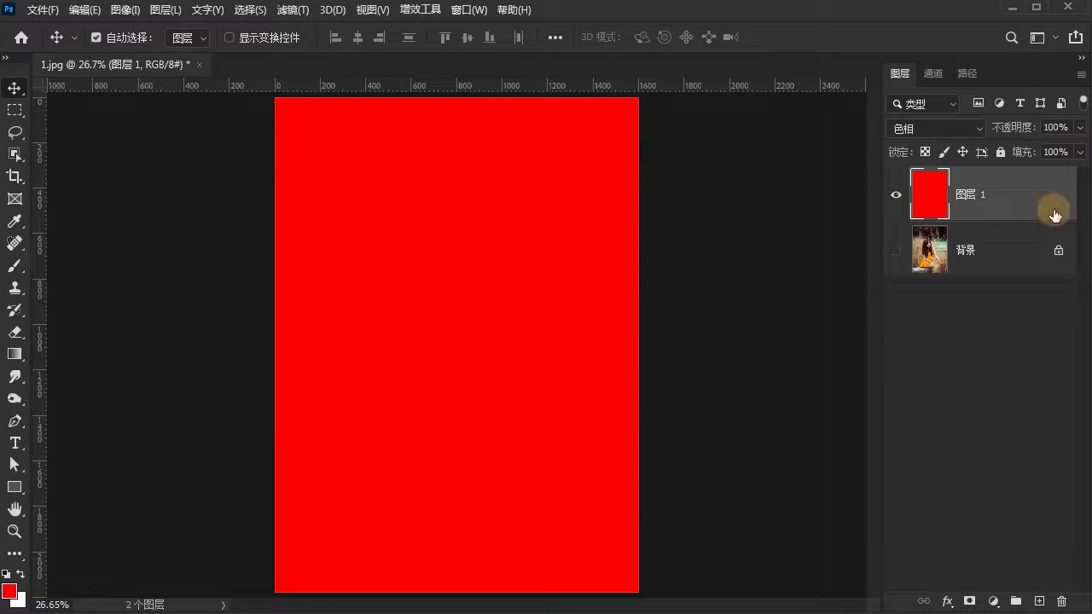
{"action": "left_click", "coordinate": [896, 250]}
{"action": "left_click", "coordinate": [896, 196]}
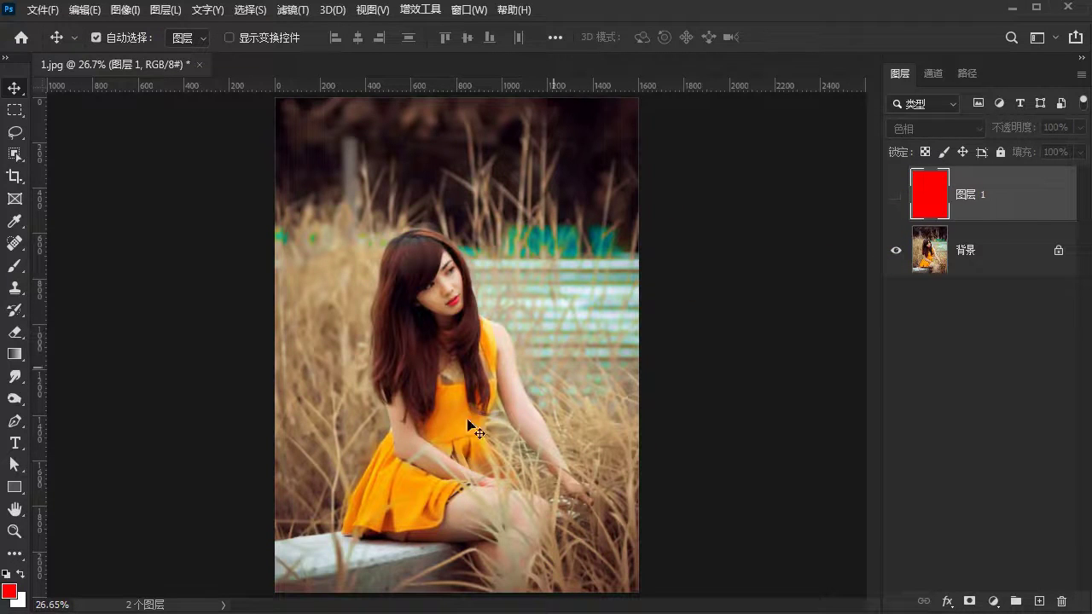
- Dismiss the panel from Alt+F9 and toggle the red Hue layer again
{"action": "key", "text": "alt+F9"}
{"action": "left_click", "coordinate": [792, 217]}
{"action": "left_click", "coordinate": [894, 251]}
{"action": "left_click", "coordinate": [894, 251]}
{"action": "left_click", "coordinate": [888, 196]}
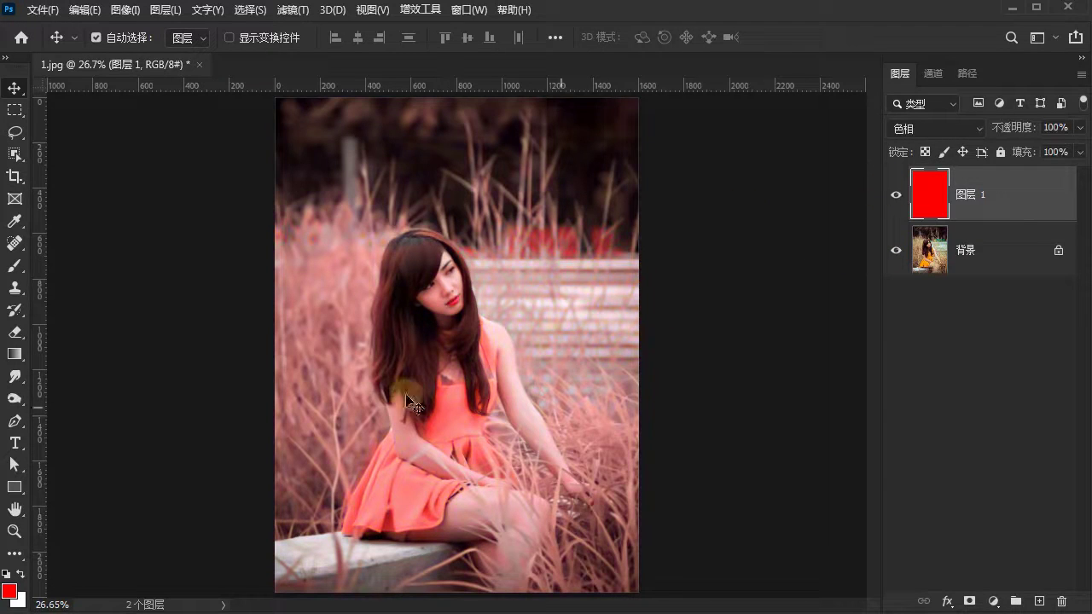
{"action": "left_click", "coordinate": [896, 196]}
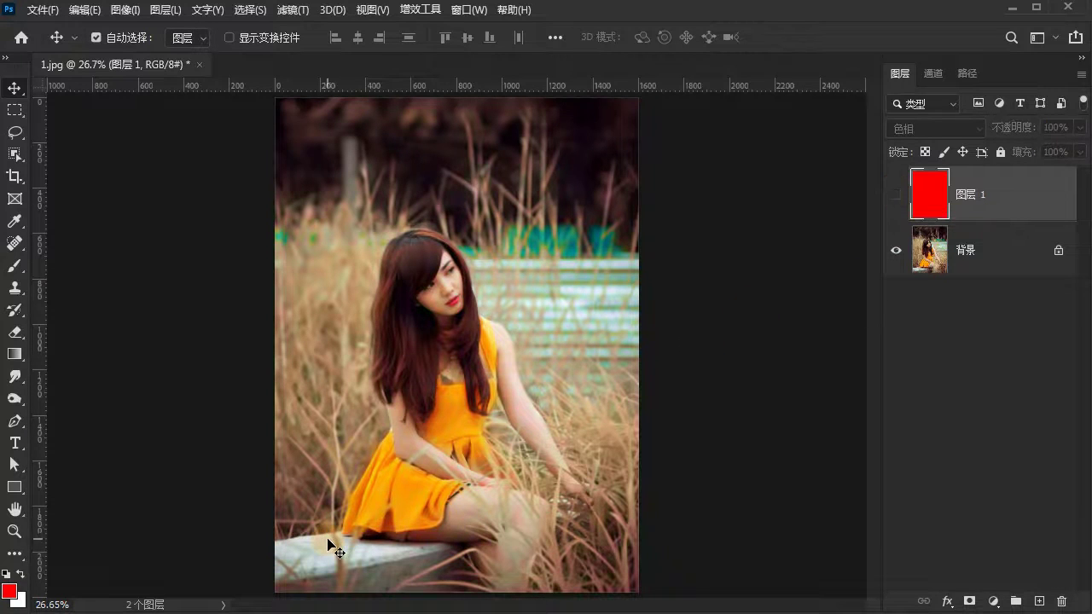
- Zoom in on the stone ledge and compare it with and without the red layer
{"action": "scroll", "coordinate": [345, 593], "scroll_direction": "up", "scroll_amount": 3}
{"action": "scroll", "coordinate": [358, 555], "scroll_direction": "up", "scroll_amount": 3}
{"action": "scroll", "coordinate": [358, 556], "scroll_direction": "up", "scroll_amount": 3}
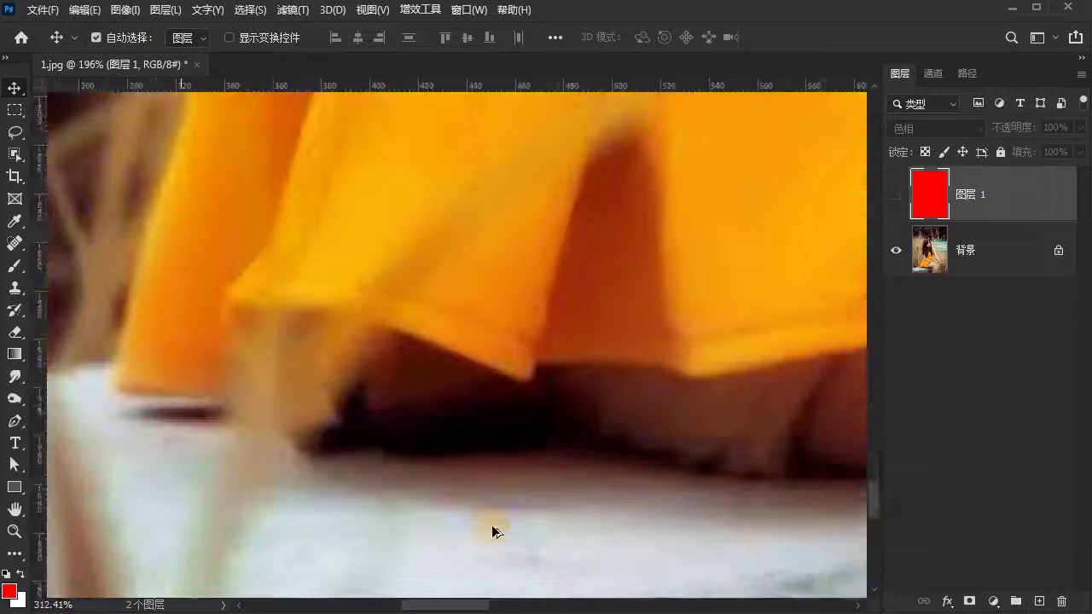
{"action": "scroll", "coordinate": [492, 527], "scroll_direction": "up", "scroll_amount": 1}
{"action": "left_click", "coordinate": [893, 190]}
{"action": "left_click_drag", "start_coordinate": [631, 443], "coordinate": [592, 153]}
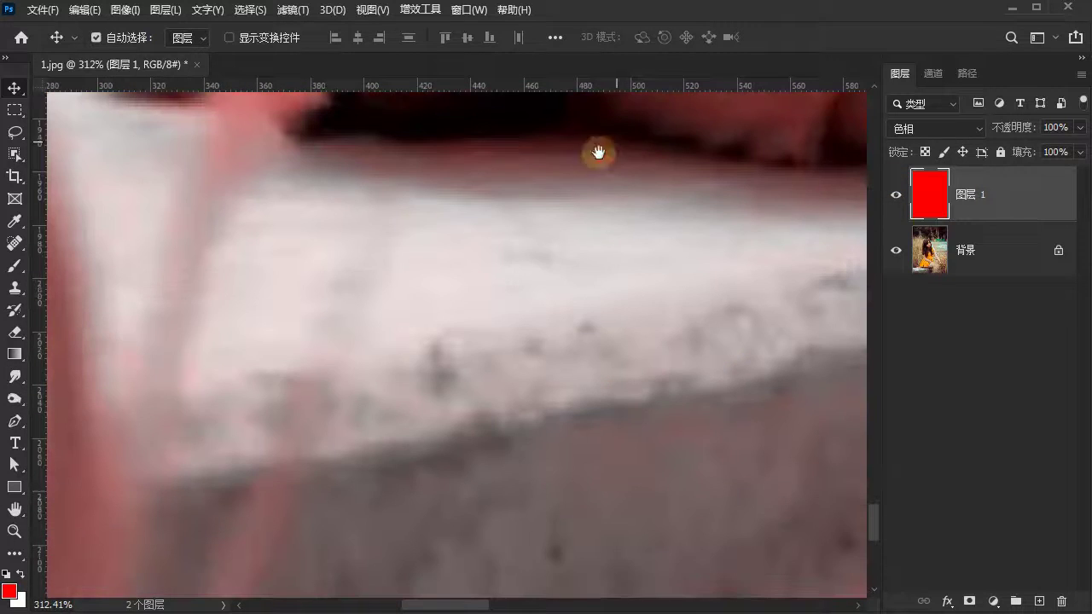
{"action": "left_click", "coordinate": [894, 196]}
- Compare the dress close-up, fit the photo with Ctrl+0, and leave the red layer visible
{"action": "scroll", "coordinate": [598, 261], "scroll_direction": "down", "scroll_amount": 1}
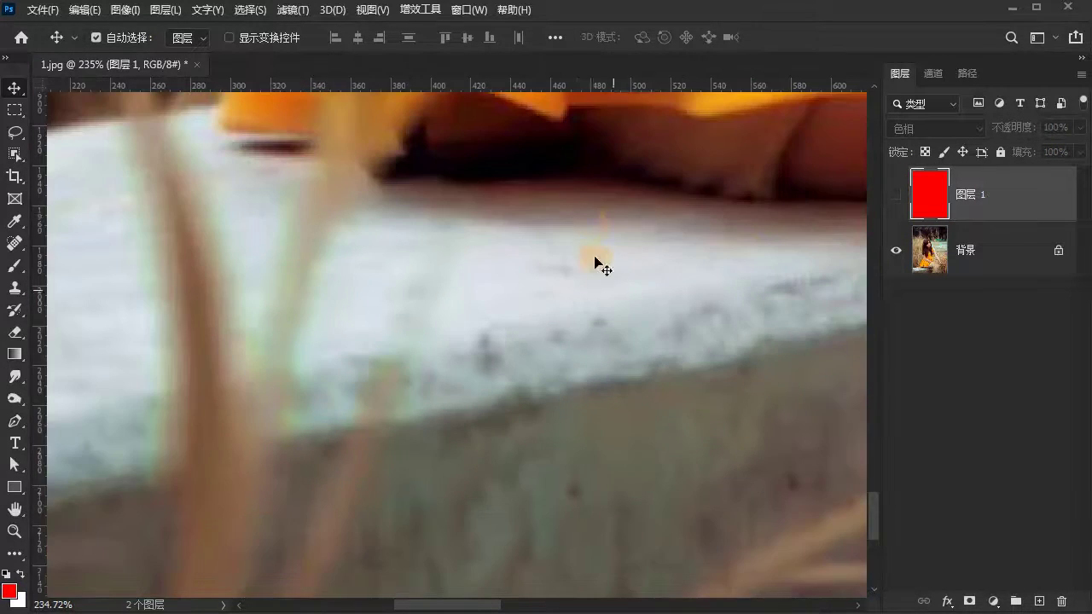
{"action": "scroll", "coordinate": [584, 358], "scroll_direction": "up", "scroll_amount": 3}
{"action": "left_click", "coordinate": [895, 199]}
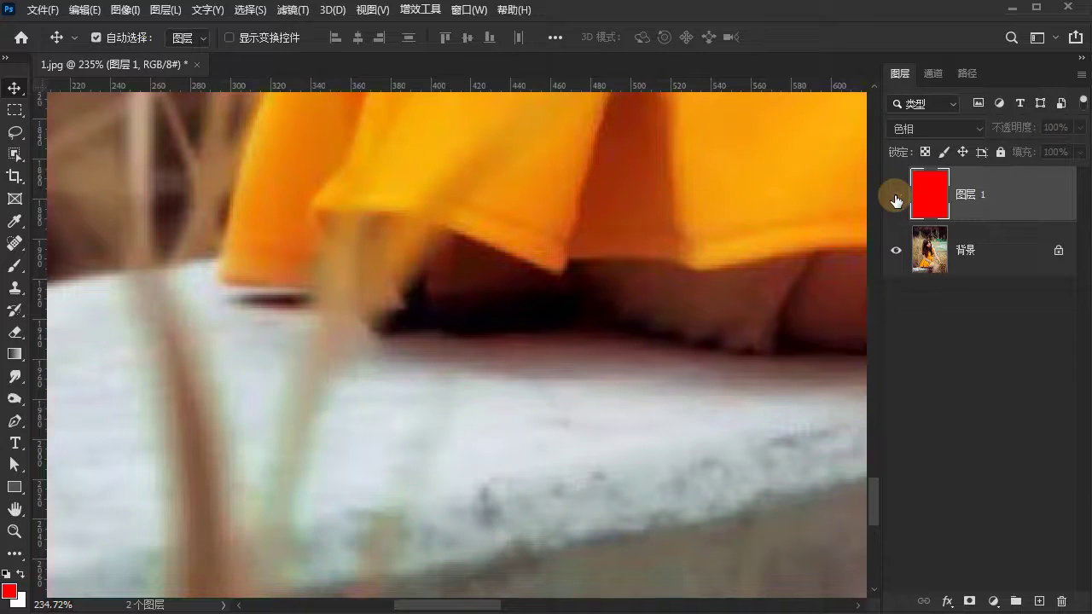
{"action": "key", "text": "ctrl+0"}
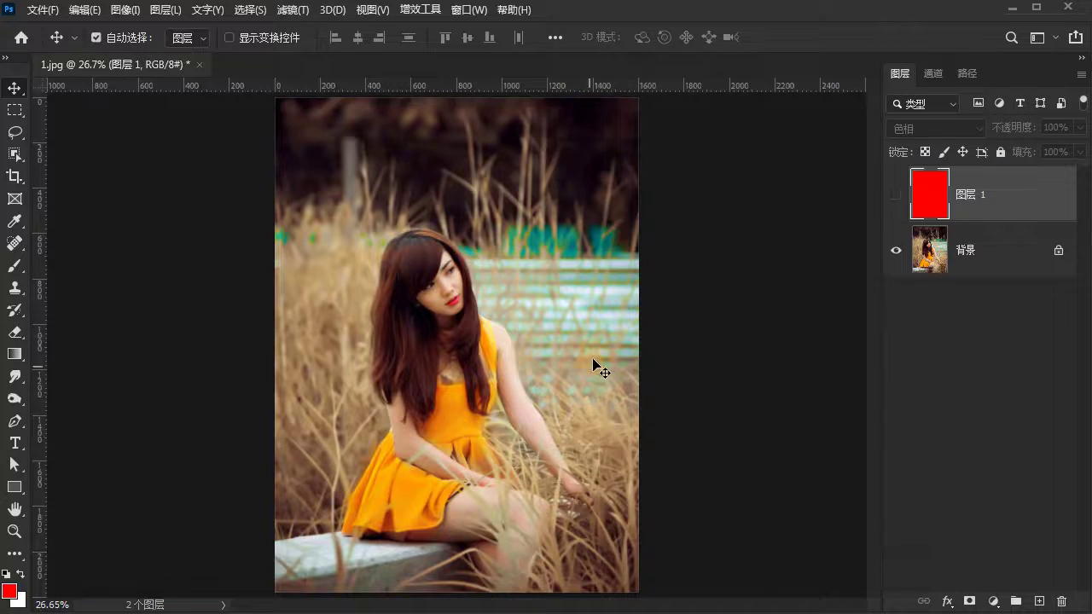
{"action": "left_click", "coordinate": [896, 196]}
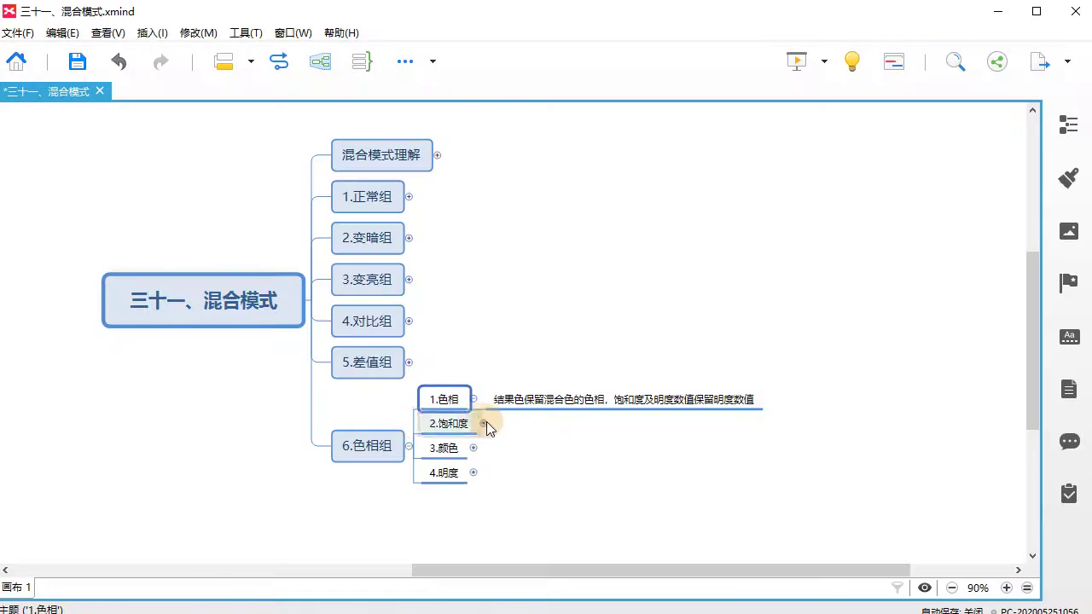
{"action": "left_click", "coordinate": [483, 423]}
{"action": "left_click_drag", "start_coordinate": [579, 566], "coordinate": [599, 566]}
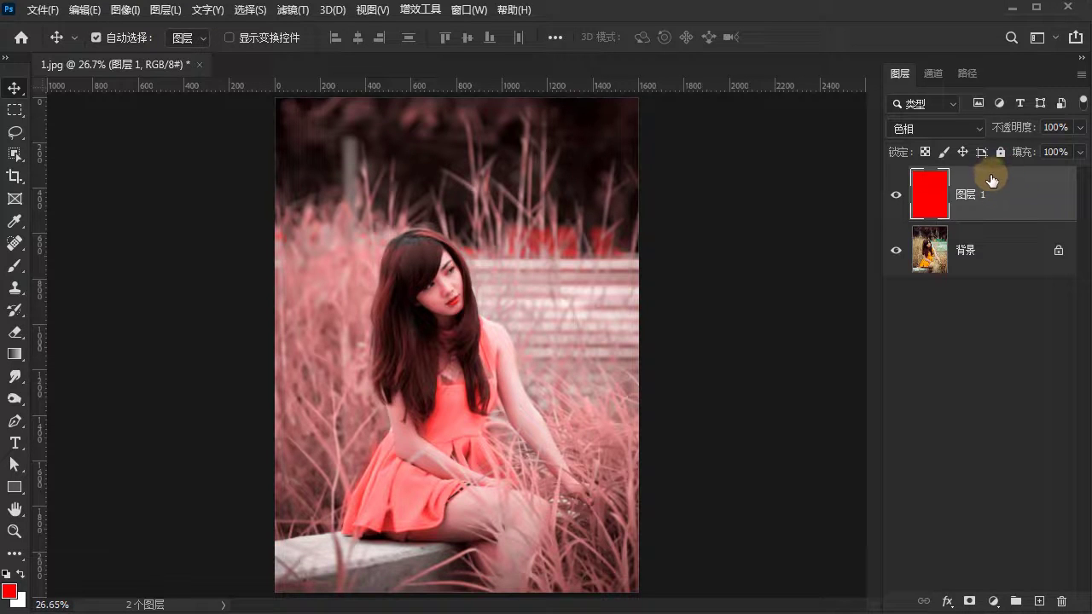
- Add a pure red (ff0000) Solid Color fill layer in 饱和度 (Saturation) blend mode
{"action": "left_click_drag", "start_coordinate": [1010, 200], "coordinate": [1062, 602]}
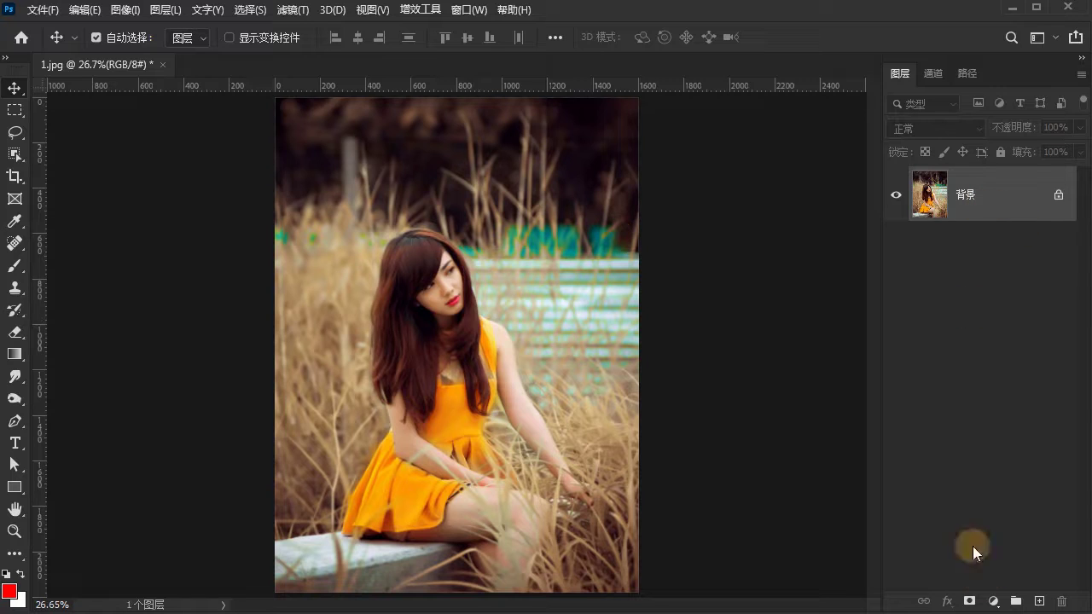
{"action": "left_click", "coordinate": [992, 602]}
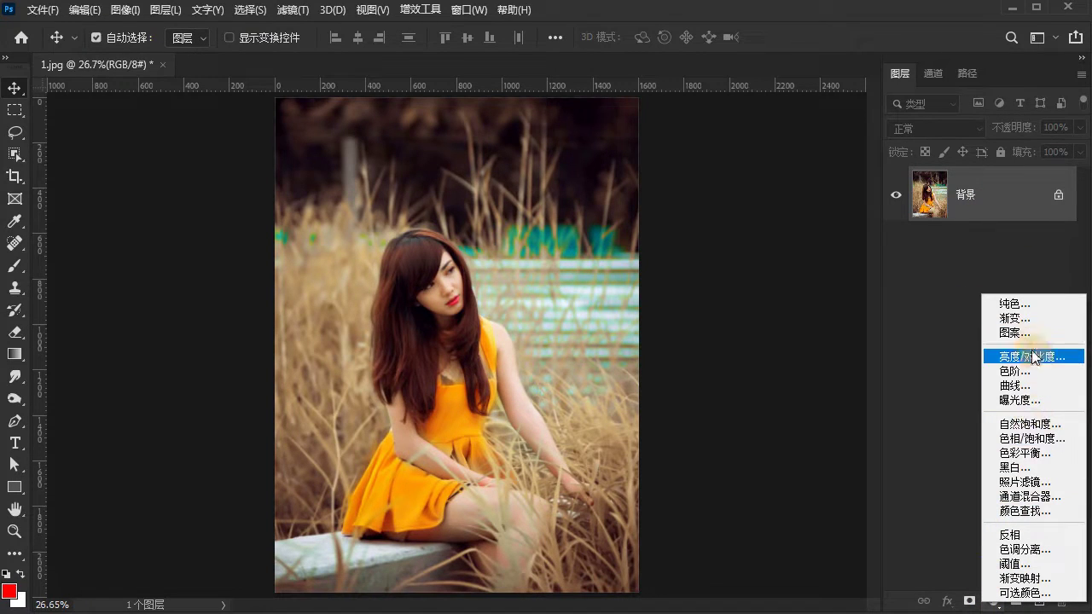
{"action": "left_click", "coordinate": [1034, 304]}
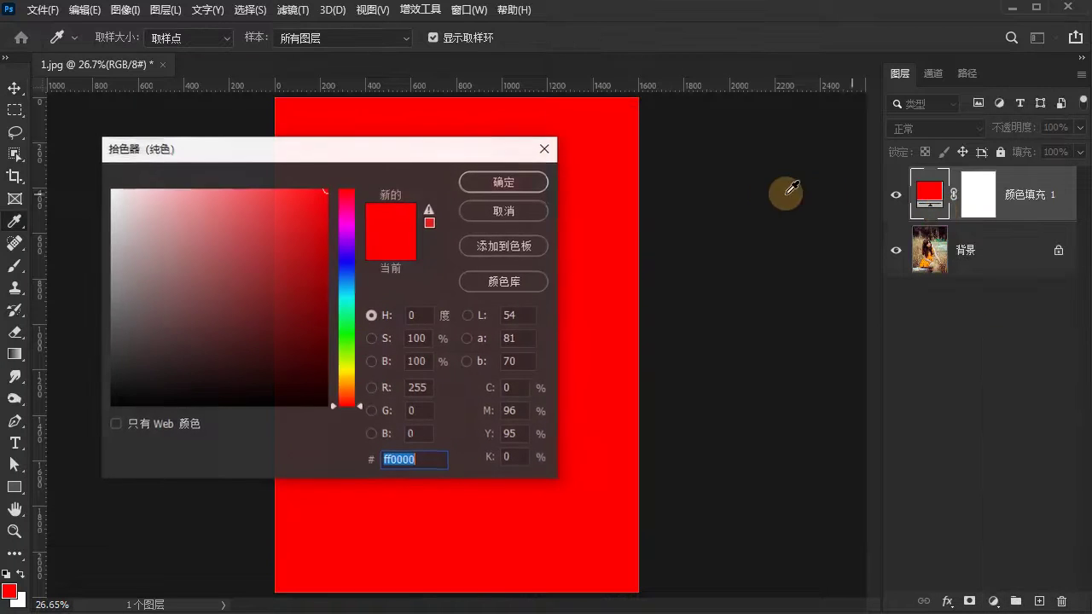
{"action": "left_click", "coordinate": [501, 182]}
{"action": "left_click", "coordinate": [943, 129]}
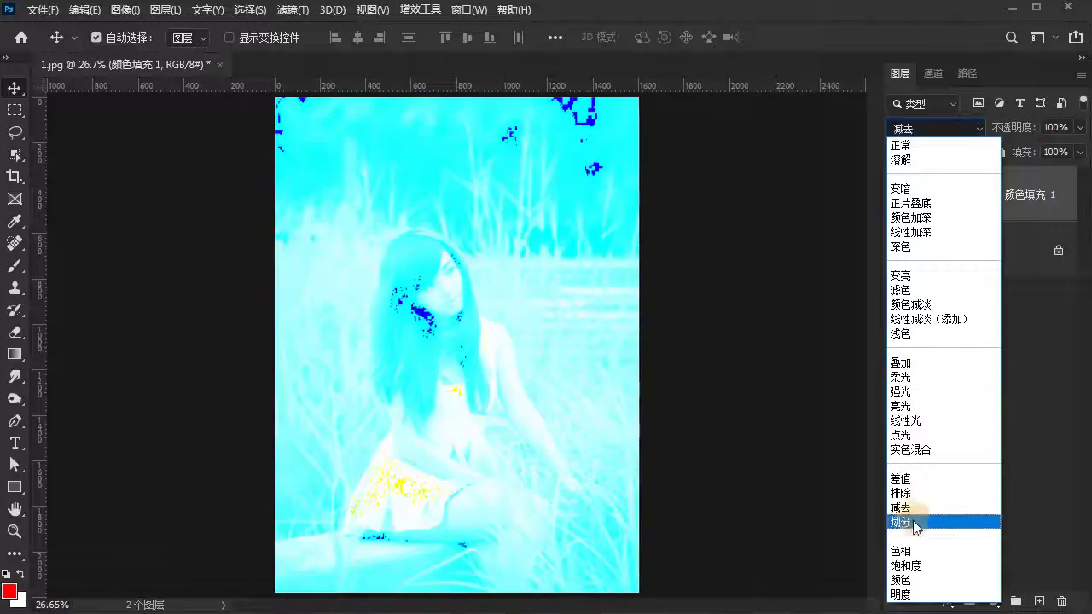
{"action": "left_click", "coordinate": [904, 566]}
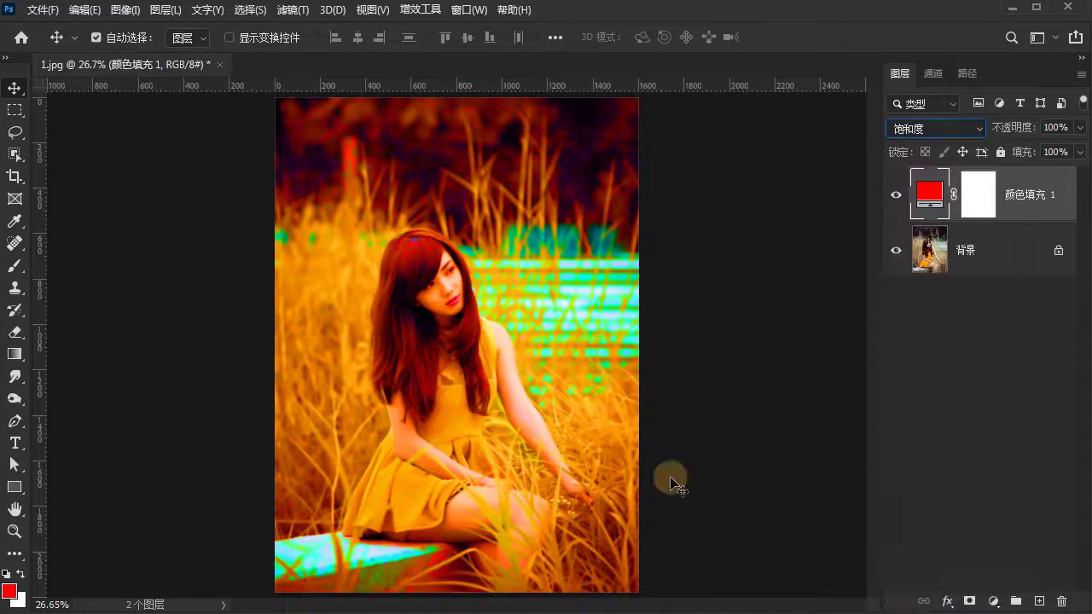
- Toggle the red 饱和度 fill layer off and on to compare with the original colours
{"action": "left_click", "coordinate": [895, 195]}
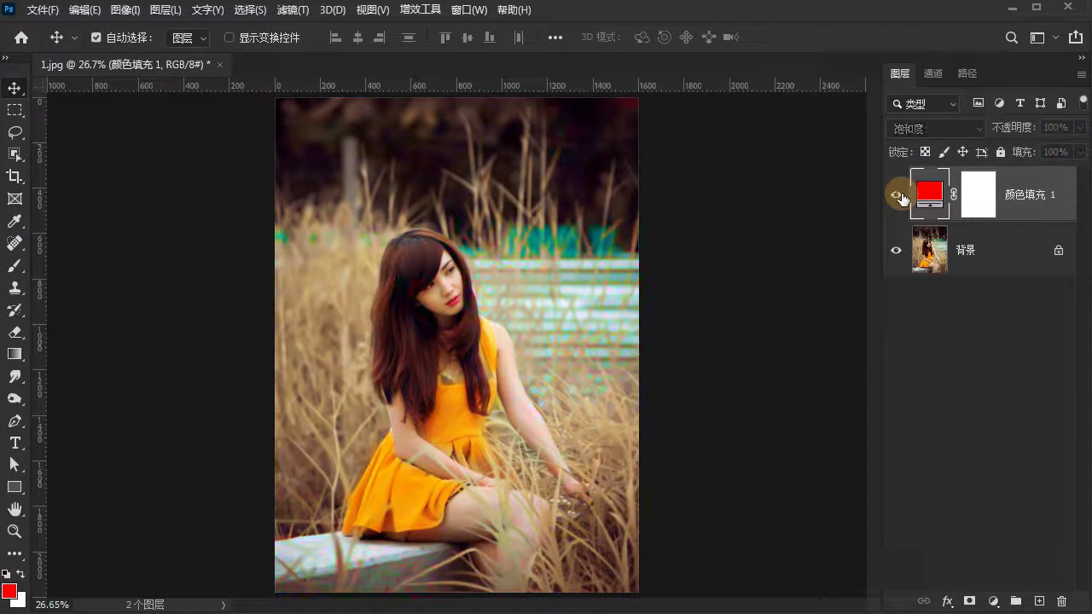
{"action": "left_click", "coordinate": [896, 196]}
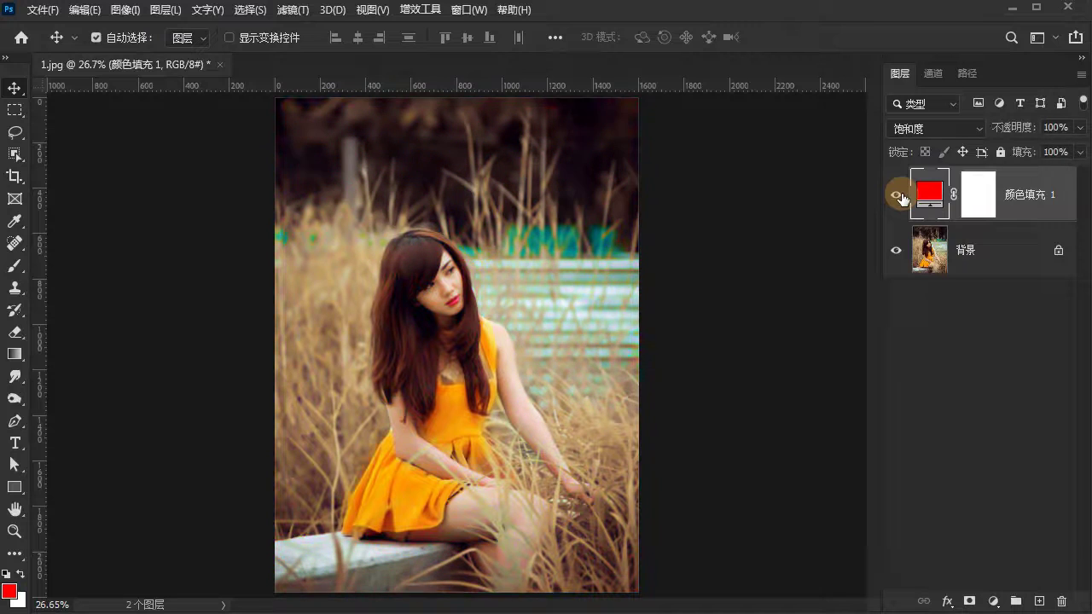
{"action": "left_click", "coordinate": [898, 197]}
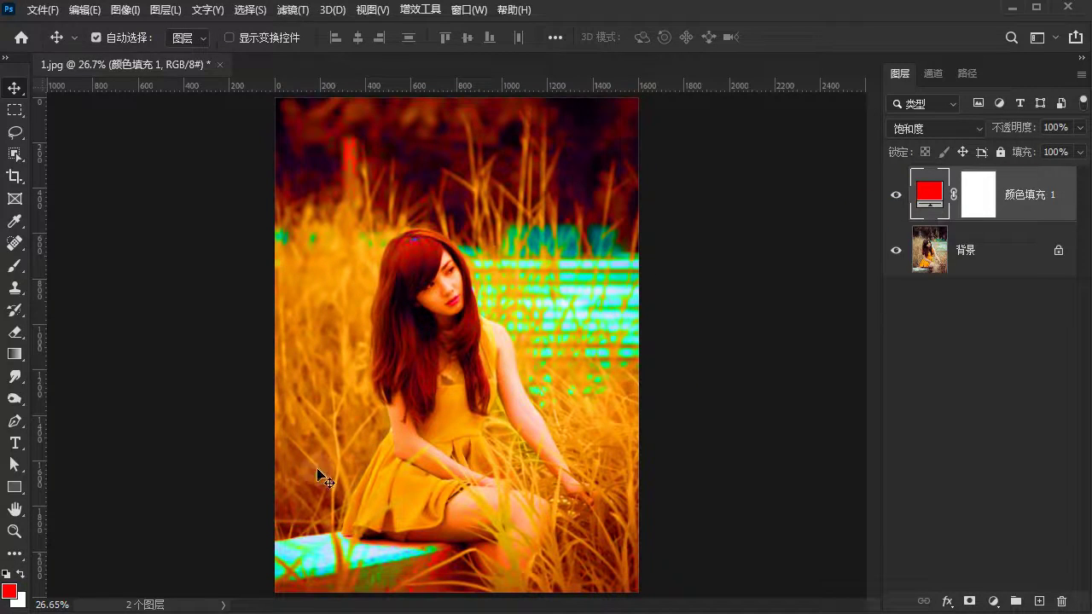
{"action": "left_click", "coordinate": [887, 196]}
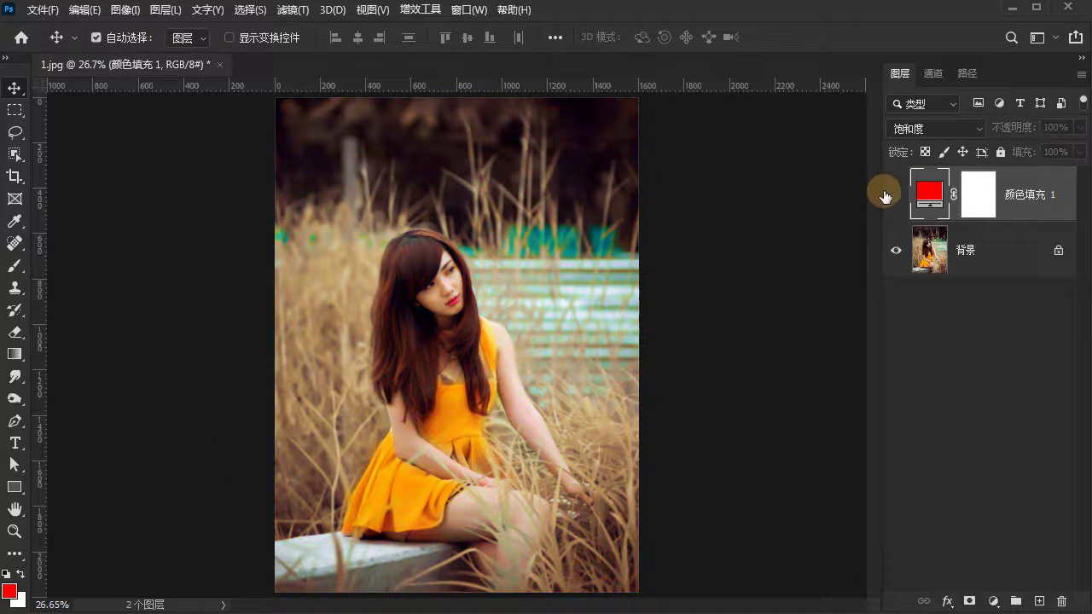
{"action": "left_click", "coordinate": [887, 196]}
{"action": "left_click", "coordinate": [896, 194]}
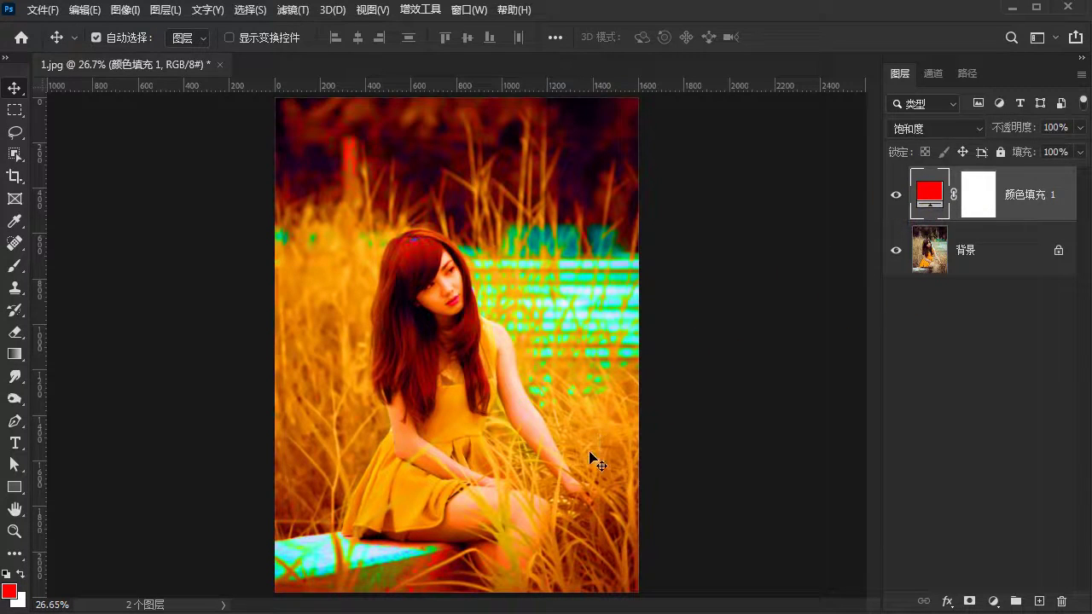
- Change the 颜色填充 1 fill colour to a pale pink
{"action": "double_click", "coordinate": [929, 191]}
{"action": "mouse_move", "coordinate": [282, 163]}
{"action": "left_mouse_down"}
{"action": "mouse_move", "coordinate": [937, 347]}
{"action": "mouse_move", "coordinate": [851, 323]}
{"action": "mouse_move", "coordinate": [768, 340]}
{"action": "left_mouse_up"}
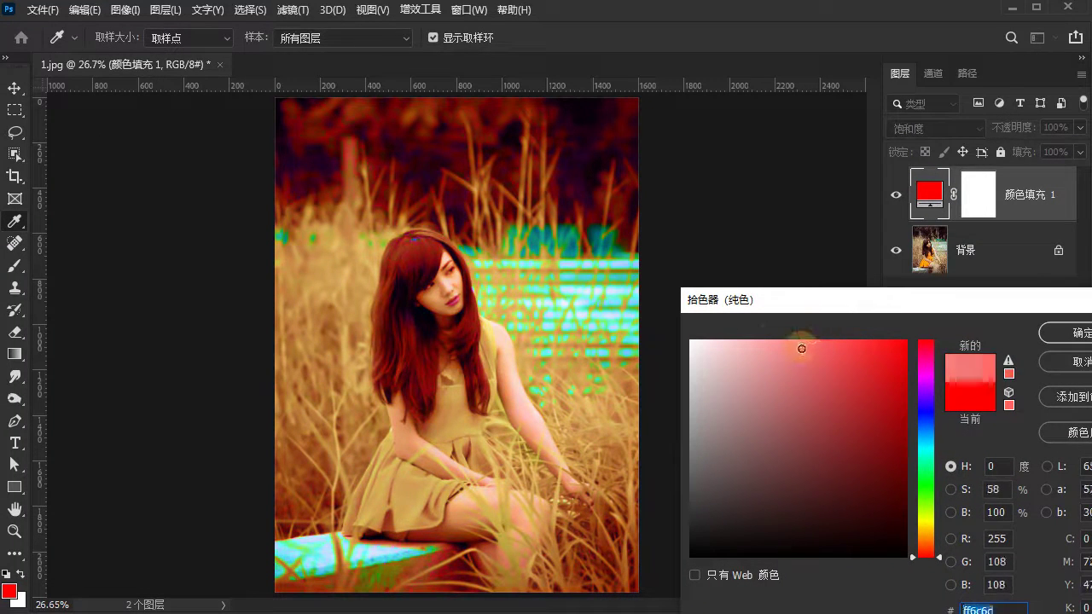
{"action": "left_click", "coordinate": [1064, 339]}
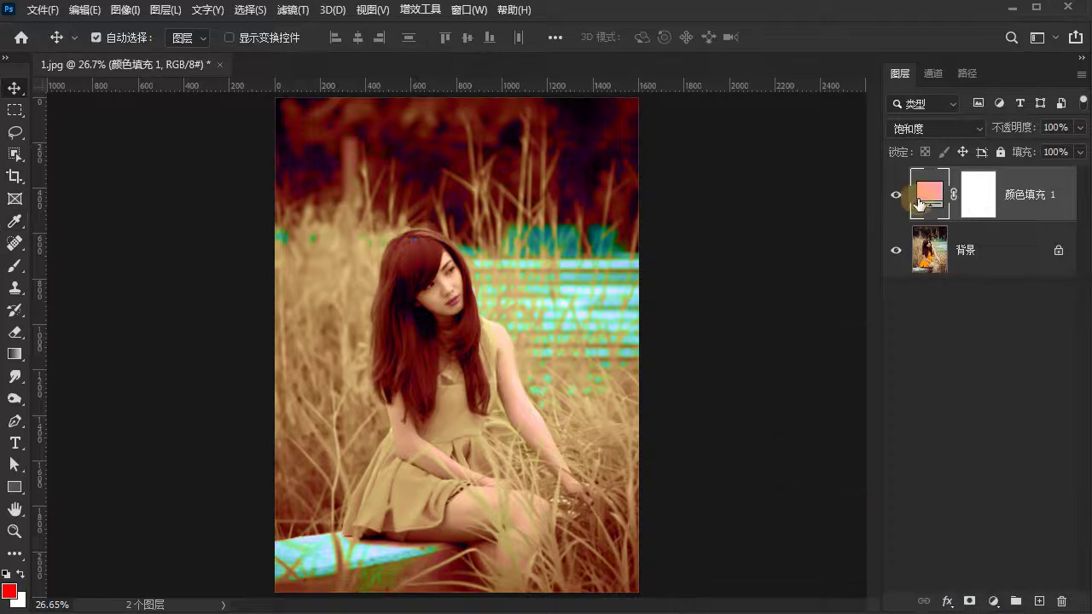
- Preview pink, lighter and darker reds, white and black fills, ending on pure red ff0000
{"action": "double_click", "coordinate": [928, 198]}
{"action": "left_click", "coordinate": [762, 339]}
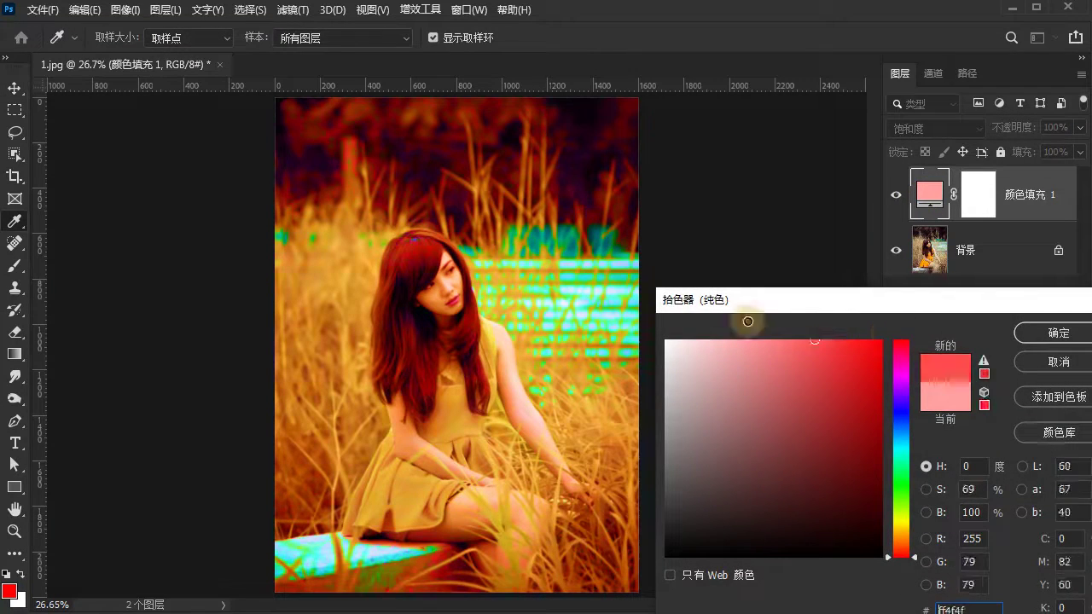
{"action": "left_click_drag", "start_coordinate": [811, 310], "coordinate": [894, 316]}
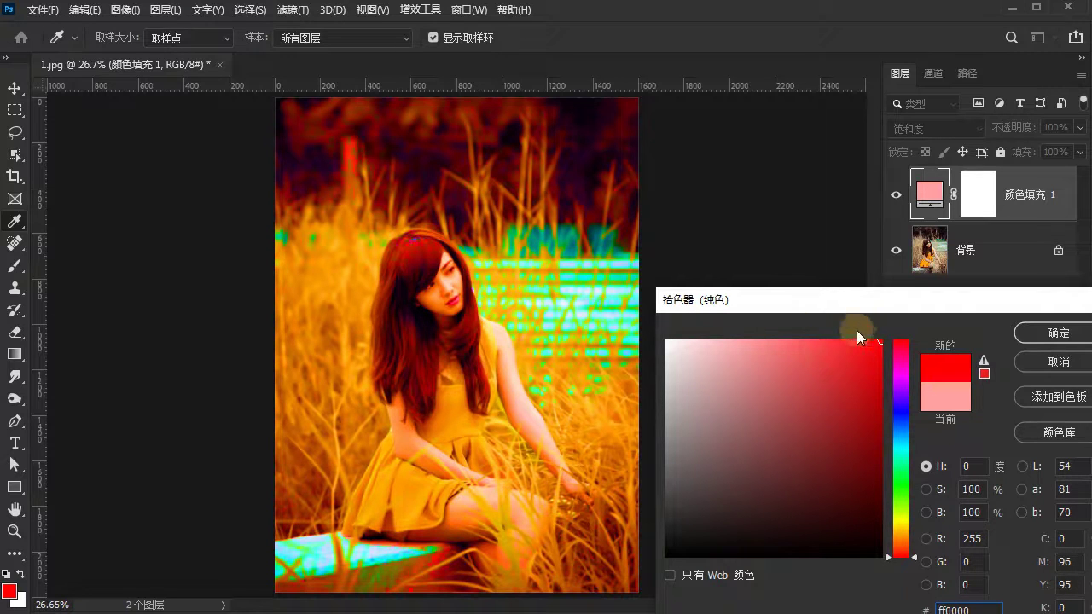
{"action": "mouse_move", "coordinate": [865, 338]}
{"action": "left_mouse_down"}
{"action": "mouse_move", "coordinate": [815, 302]}
{"action": "mouse_move", "coordinate": [643, 298]}
{"action": "mouse_move", "coordinate": [846, 296]}
{"action": "mouse_move", "coordinate": [806, 298]}
{"action": "mouse_move", "coordinate": [568, 238]}
{"action": "mouse_move", "coordinate": [437, 304]}
{"action": "mouse_move", "coordinate": [674, 345]}
{"action": "mouse_move", "coordinate": [868, 336]}
{"action": "mouse_move", "coordinate": [660, 312]}
{"action": "mouse_move", "coordinate": [851, 317]}
{"action": "mouse_move", "coordinate": [637, 304]}
{"action": "mouse_move", "coordinate": [906, 297]}
{"action": "left_mouse_up"}
{"action": "left_click_drag", "start_coordinate": [737, 350], "coordinate": [662, 331]}
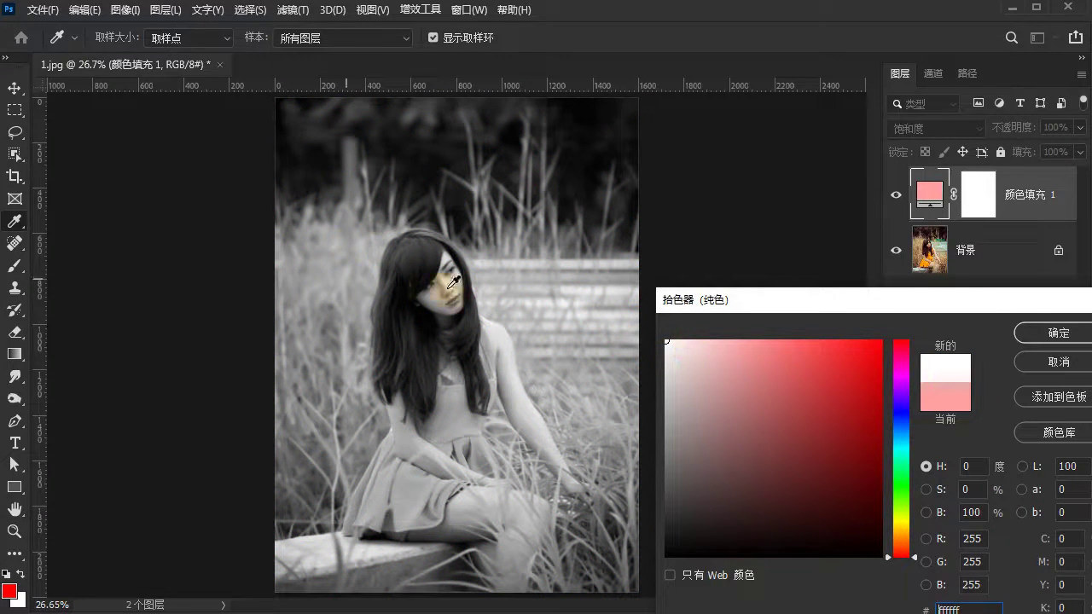
{"action": "left_click_drag", "start_coordinate": [675, 350], "coordinate": [656, 331]}
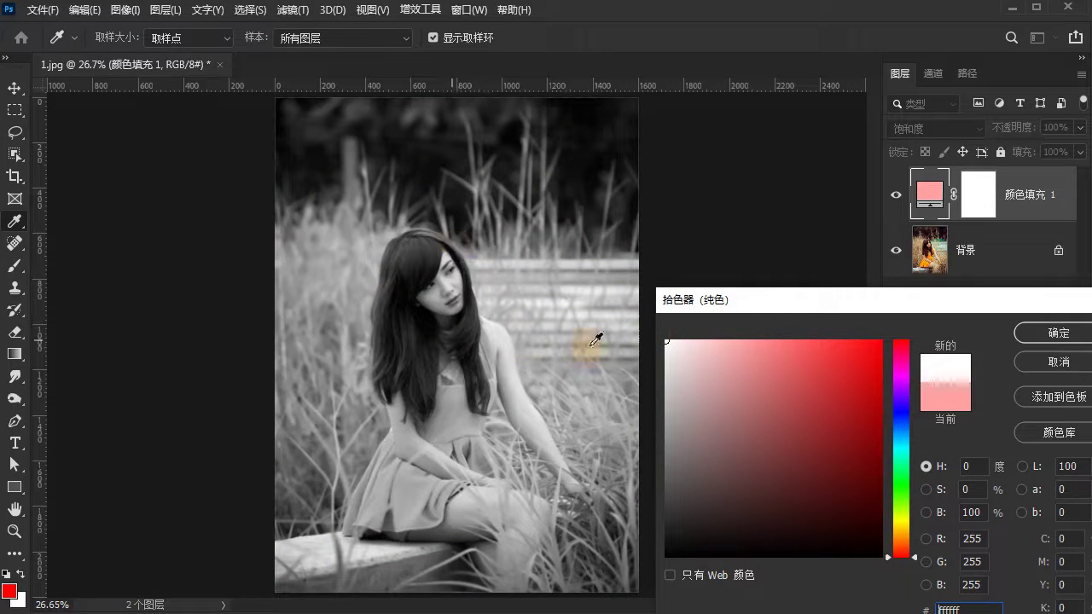
{"action": "left_click_drag", "start_coordinate": [708, 333], "coordinate": [888, 321]}
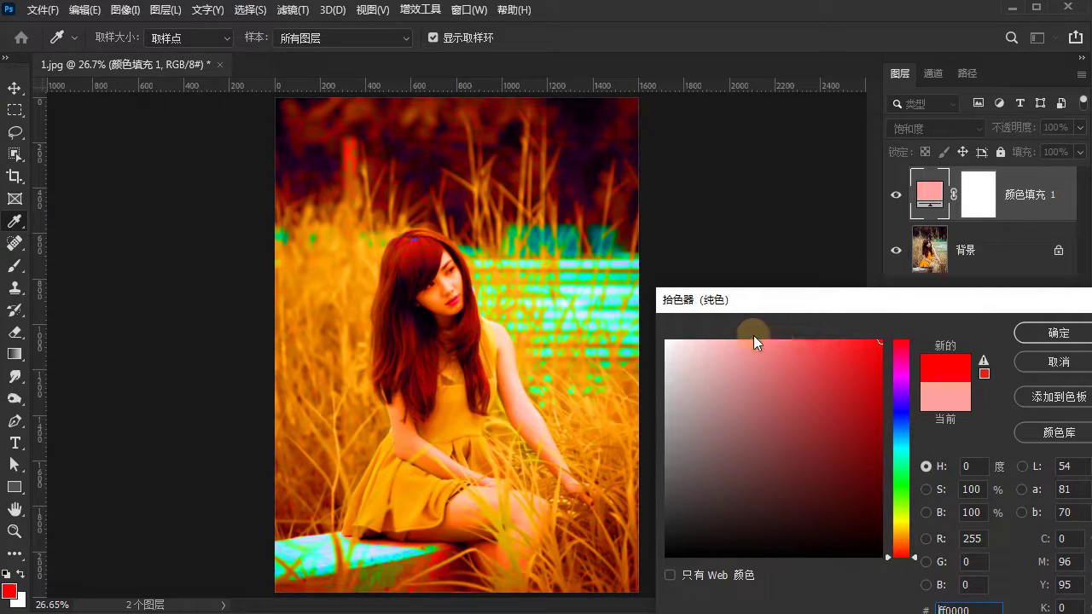
{"action": "mouse_move", "coordinate": [879, 343]}
{"action": "left_mouse_down"}
{"action": "mouse_move", "coordinate": [896, 372]}
{"action": "mouse_move", "coordinate": [919, 538]}
{"action": "mouse_move", "coordinate": [920, 407]}
{"action": "mouse_move", "coordinate": [922, 555]}
{"action": "mouse_move", "coordinate": [909, 310]}
{"action": "mouse_move", "coordinate": [919, 558]}
{"action": "mouse_move", "coordinate": [934, 328]}
{"action": "left_mouse_up"}
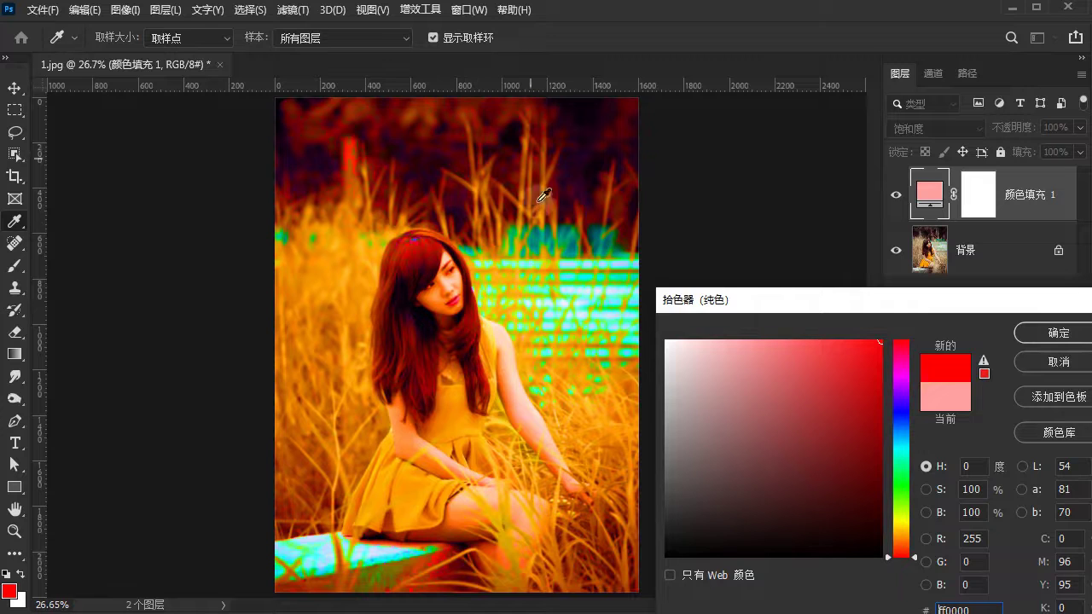
{"action": "left_click_drag", "start_coordinate": [881, 341], "coordinate": [898, 565]}
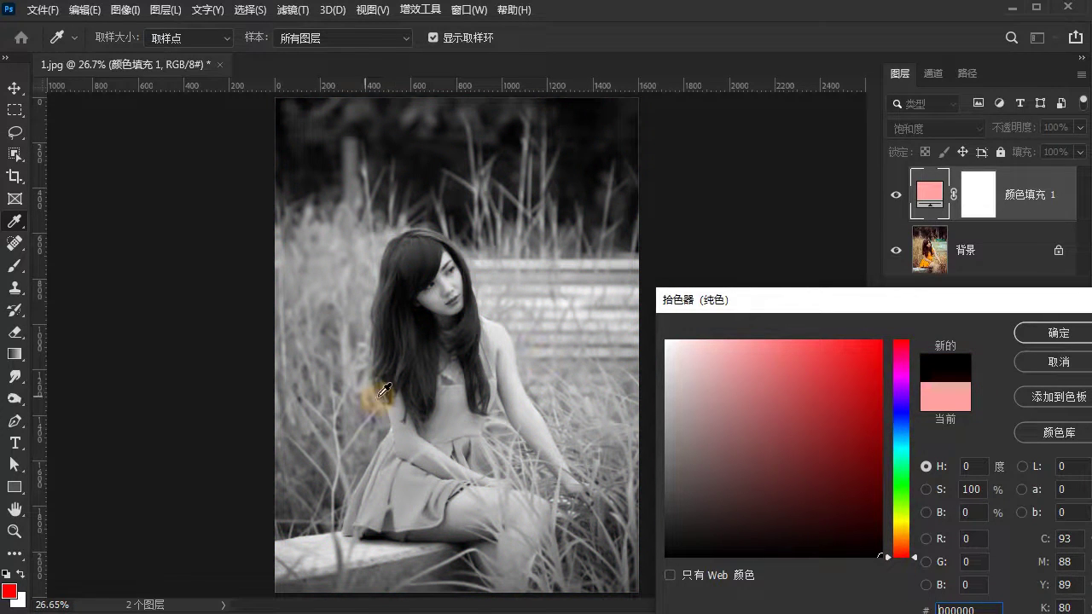
{"action": "mouse_move", "coordinate": [871, 356]}
{"action": "left_mouse_down"}
{"action": "mouse_move", "coordinate": [882, 330]}
{"action": "mouse_move", "coordinate": [653, 556]}
{"action": "mouse_move", "coordinate": [888, 315]}
{"action": "left_mouse_up"}
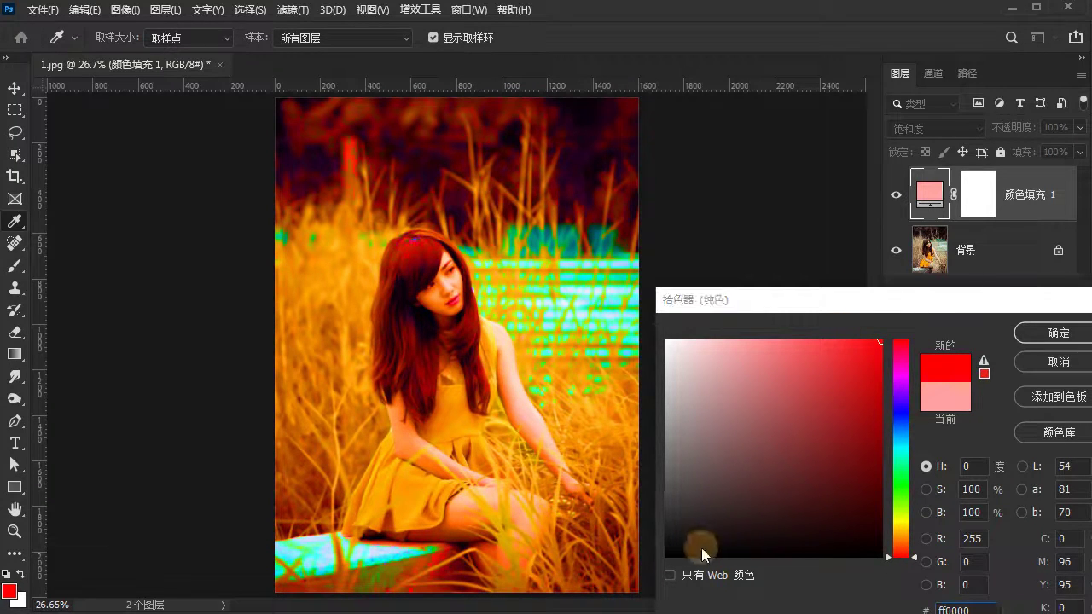
{"action": "left_click_drag", "start_coordinate": [653, 556], "coordinate": [843, 375]}
- Preview white and deeper red fills, cancel to keep the pink, and hide the fill layer
{"action": "mouse_move", "coordinate": [683, 530]}
{"action": "left_mouse_down"}
{"action": "mouse_move", "coordinate": [641, 551]}
{"action": "mouse_move", "coordinate": [690, 577]}
{"action": "mouse_move", "coordinate": [641, 572]}
{"action": "mouse_move", "coordinate": [623, 541]}
{"action": "left_mouse_up"}
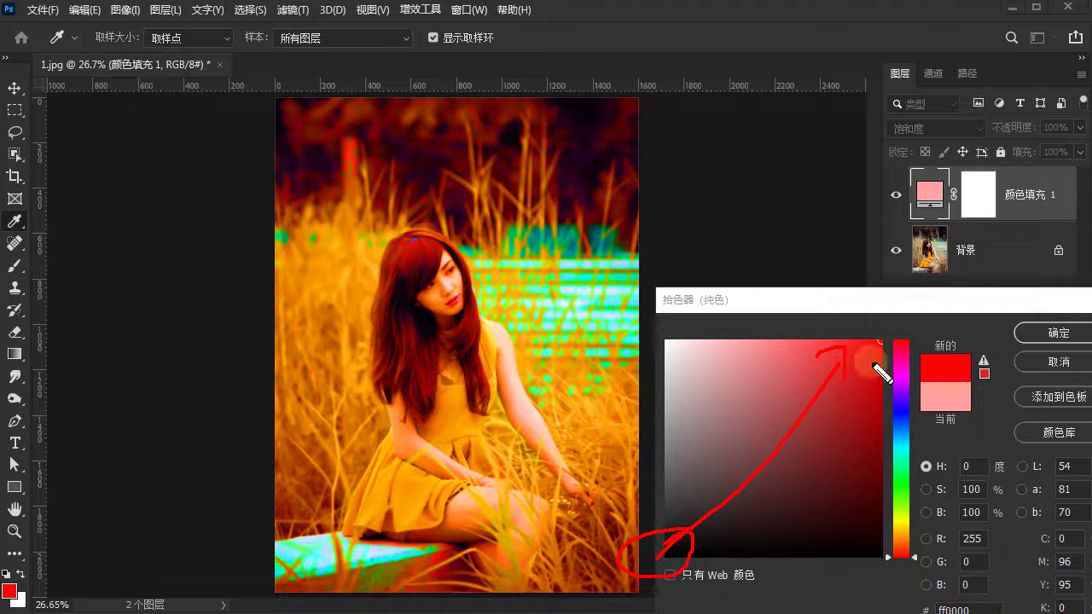
{"action": "left_click_drag", "start_coordinate": [858, 320], "coordinate": [832, 345]}
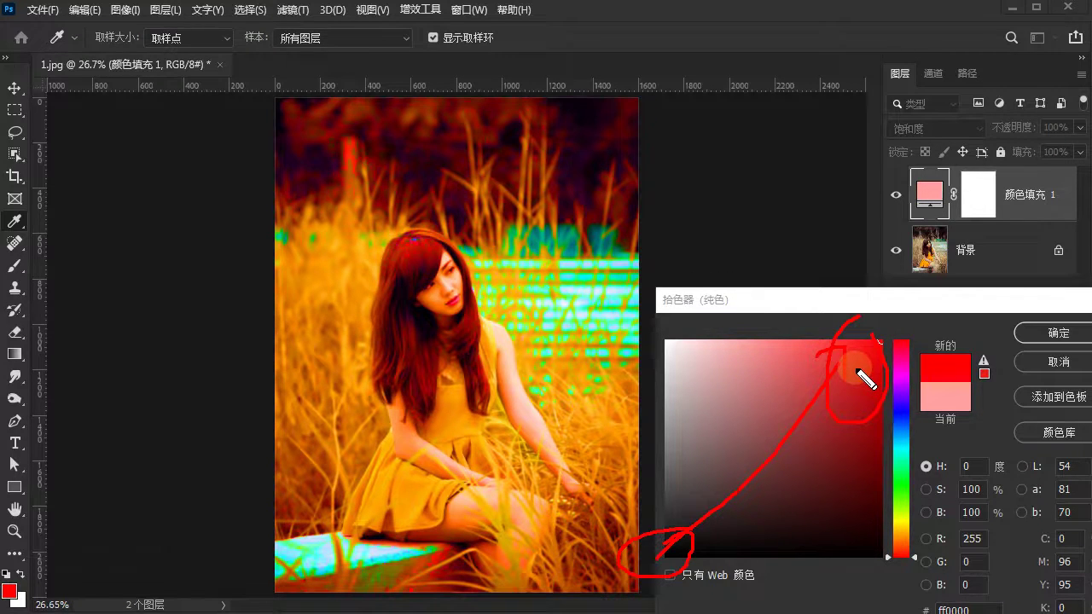
{"action": "key", "text": "Escape"}
{"action": "left_click_drag", "start_coordinate": [780, 396], "coordinate": [653, 327]}
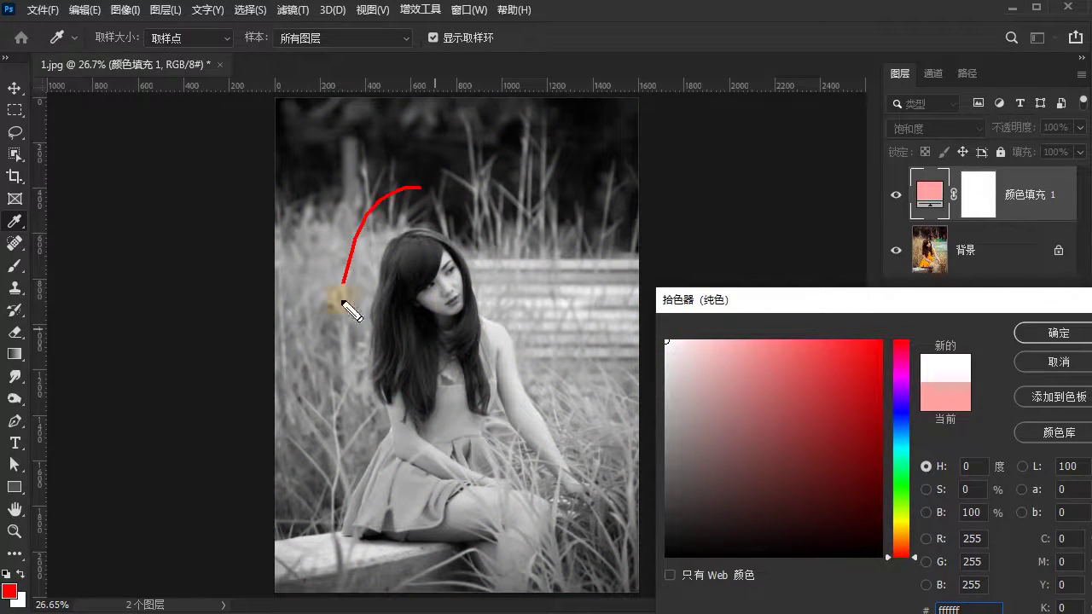
{"action": "left_click_drag", "start_coordinate": [343, 300], "coordinate": [378, 276]}
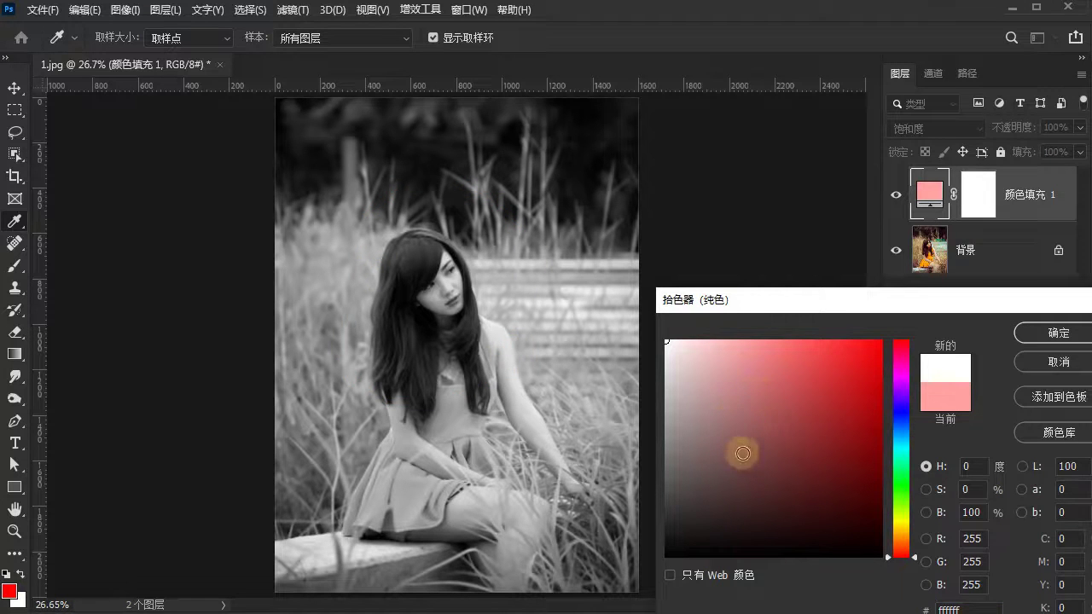
{"action": "mouse_move", "coordinate": [742, 453]}
{"action": "left_mouse_down"}
{"action": "mouse_move", "coordinate": [843, 384]}
{"action": "mouse_move", "coordinate": [841, 410]}
{"action": "left_mouse_up"}
{"action": "left_click", "coordinate": [1038, 365]}
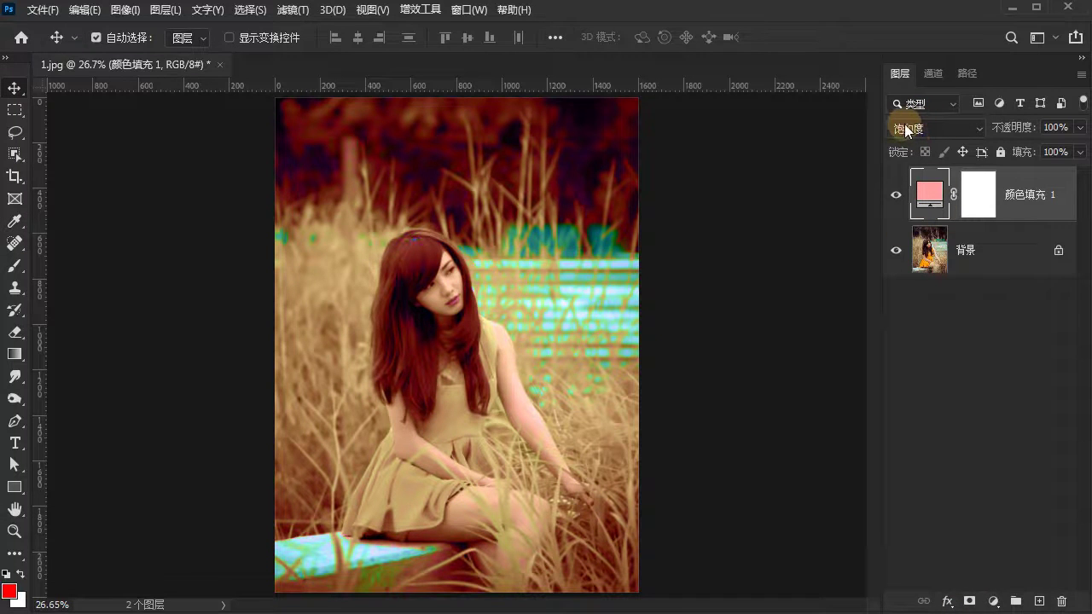
{"action": "left_click", "coordinate": [904, 197]}
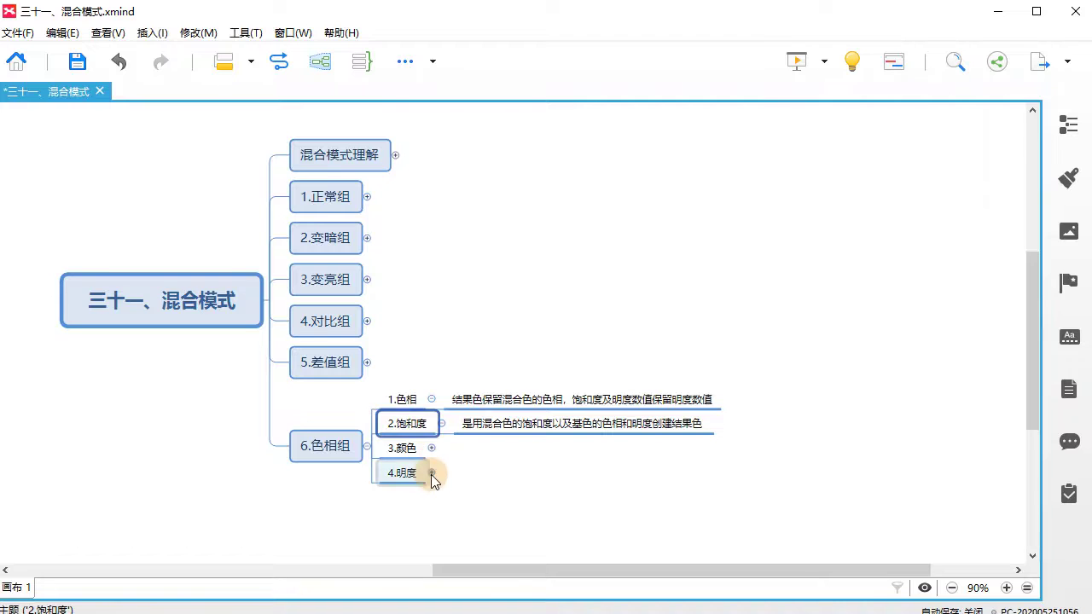
- Expand 4.明度 in XMind and select its description about luminosity blending
{"action": "left_click", "coordinate": [431, 473]}
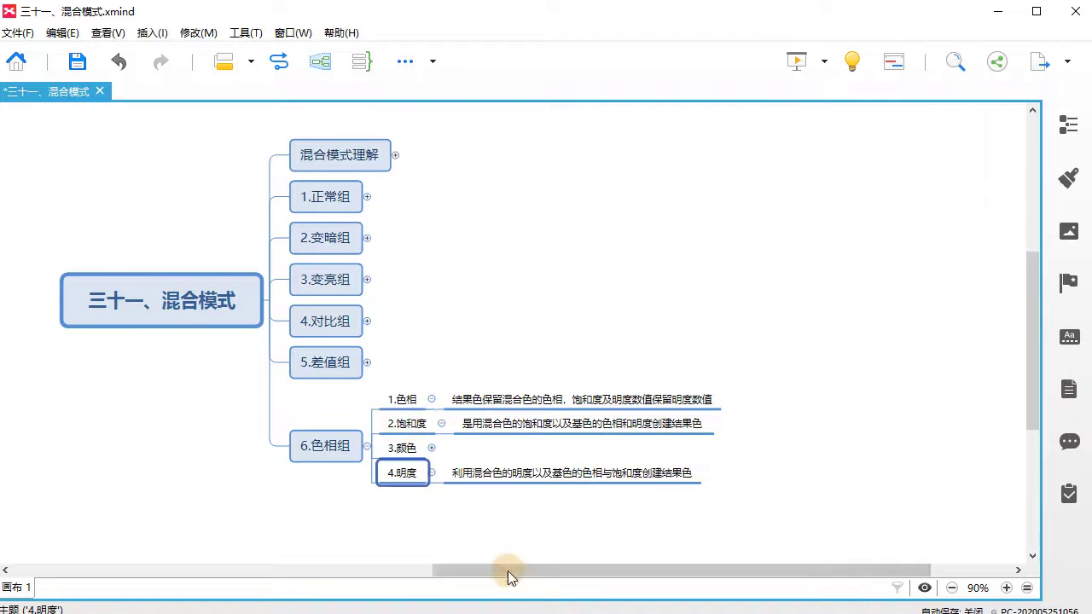
{"action": "left_click_drag", "start_coordinate": [507, 570], "coordinate": [499, 570]}
{"action": "left_click", "coordinate": [509, 485]}
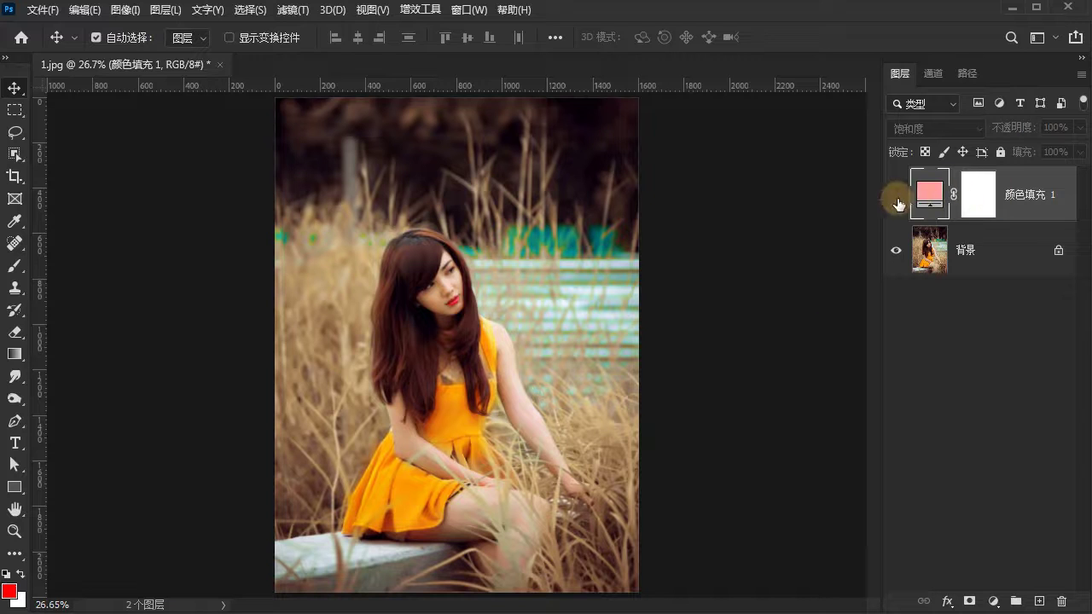
- Show the pink fill layer again and set its blend mode to 明度 (Luminosity)
{"action": "left_click", "coordinate": [897, 194]}
{"action": "left_click", "coordinate": [936, 128]}
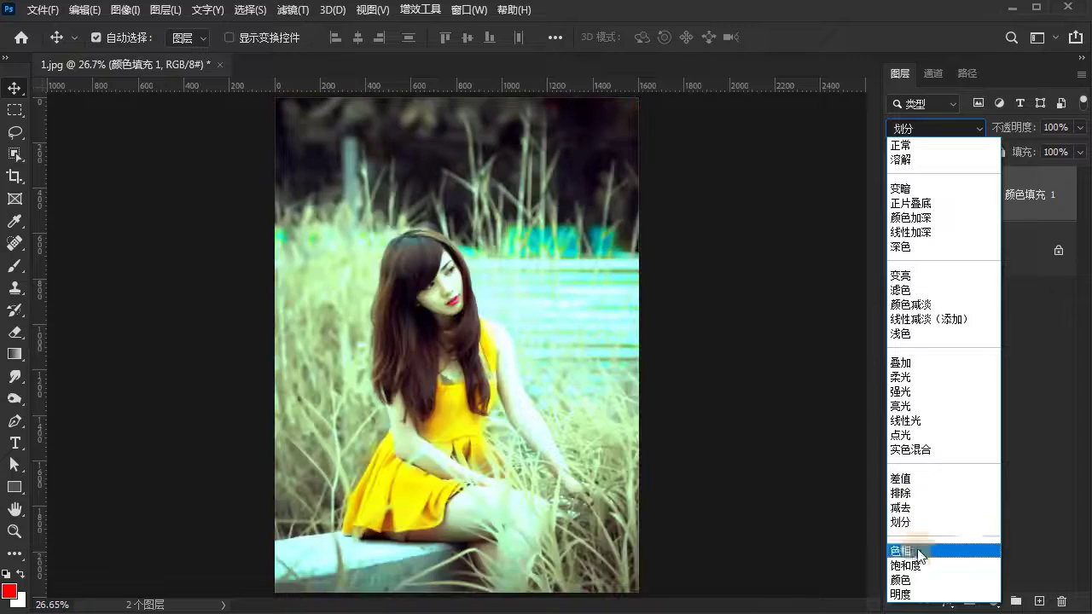
{"action": "left_click", "coordinate": [901, 593]}
- Preview white, saturated red, pure red and brick red fills, then cancel to keep the pink
{"action": "double_click", "coordinate": [933, 199]}
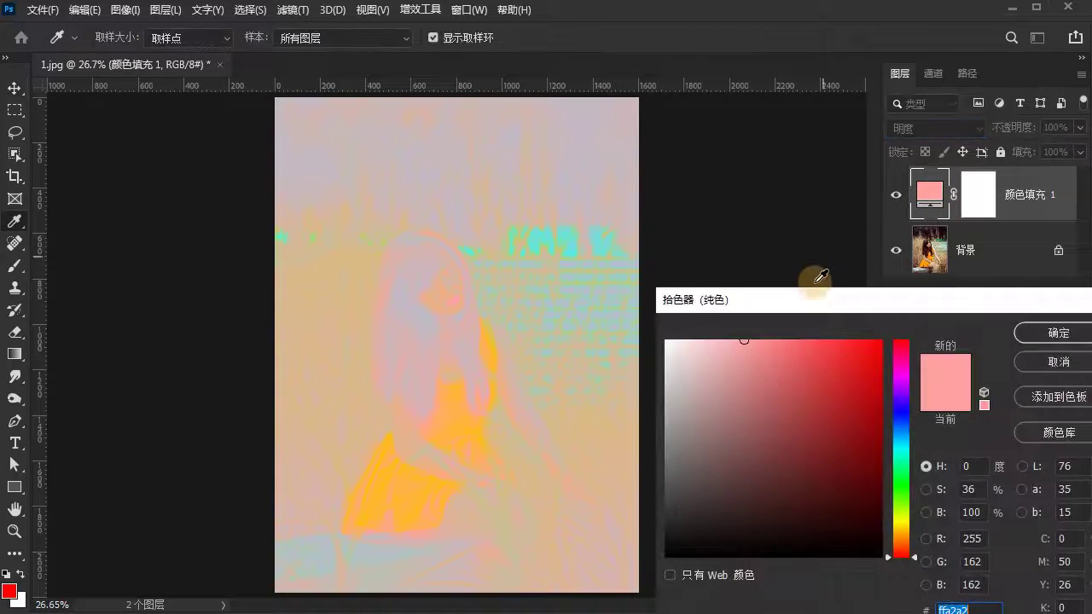
{"action": "left_click_drag", "start_coordinate": [811, 290], "coordinate": [860, 251]}
{"action": "left_click_drag", "start_coordinate": [853, 299], "coordinate": [696, 292]}
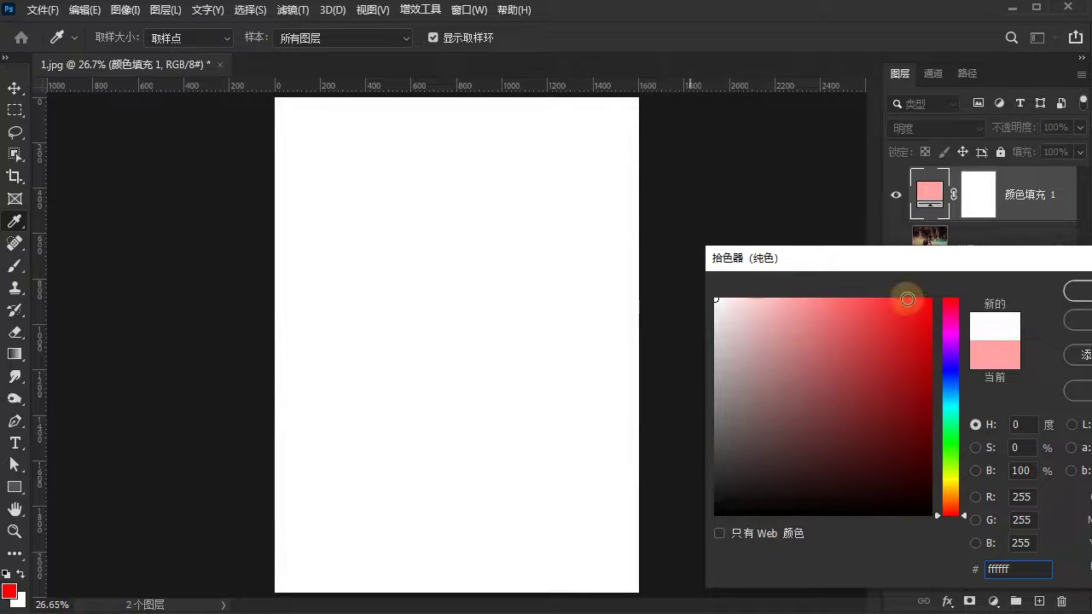
{"action": "left_click_drag", "start_coordinate": [807, 302], "coordinate": [717, 299]}
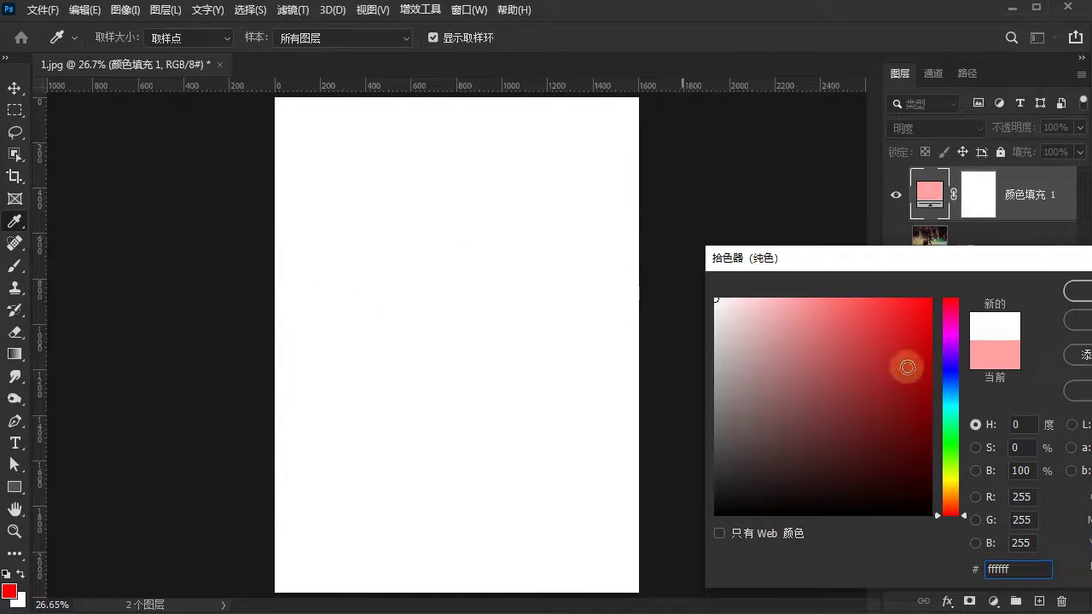
{"action": "mouse_move", "coordinate": [783, 326]}
{"action": "left_mouse_down"}
{"action": "mouse_move", "coordinate": [858, 280]}
{"action": "mouse_move", "coordinate": [693, 275]}
{"action": "left_mouse_up"}
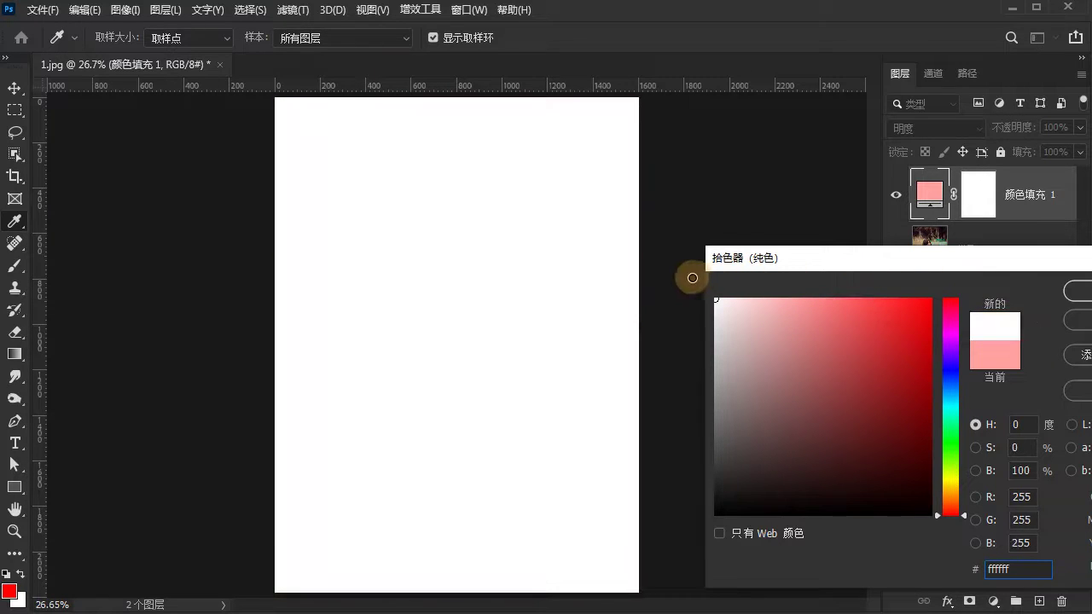
{"action": "mouse_move", "coordinate": [751, 313]}
{"action": "left_mouse_down"}
{"action": "mouse_move", "coordinate": [930, 288]}
{"action": "mouse_move", "coordinate": [951, 541]}
{"action": "mouse_move", "coordinate": [956, 288]}
{"action": "mouse_move", "coordinate": [950, 537]}
{"action": "mouse_move", "coordinate": [914, 287]}
{"action": "mouse_move", "coordinate": [708, 293]}
{"action": "mouse_move", "coordinate": [957, 542]}
{"action": "mouse_move", "coordinate": [941, 254]}
{"action": "mouse_move", "coordinate": [917, 276]}
{"action": "mouse_move", "coordinate": [916, 566]}
{"action": "mouse_move", "coordinate": [802, 387]}
{"action": "mouse_move", "coordinate": [804, 434]}
{"action": "mouse_move", "coordinate": [868, 373]}
{"action": "left_mouse_up"}
{"action": "left_click_drag", "start_coordinate": [978, 261], "coordinate": [764, 261]}
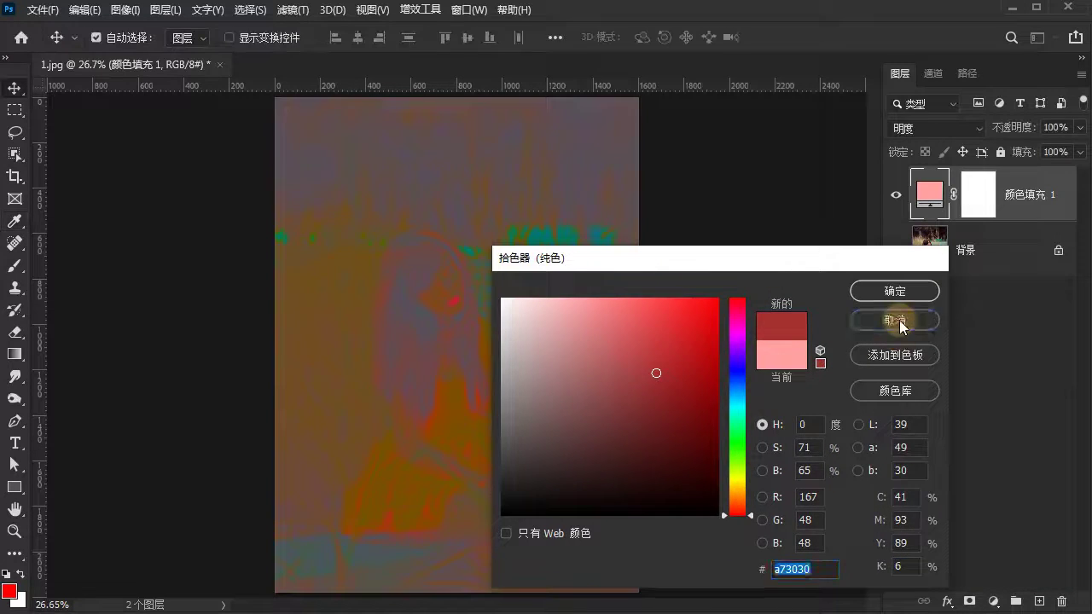
{"action": "left_click", "coordinate": [894, 320]}
- Try 颜色 and 色相 blend modes on the fill, settle on 颜色, and open its colour picker
{"action": "left_click", "coordinate": [930, 128]}
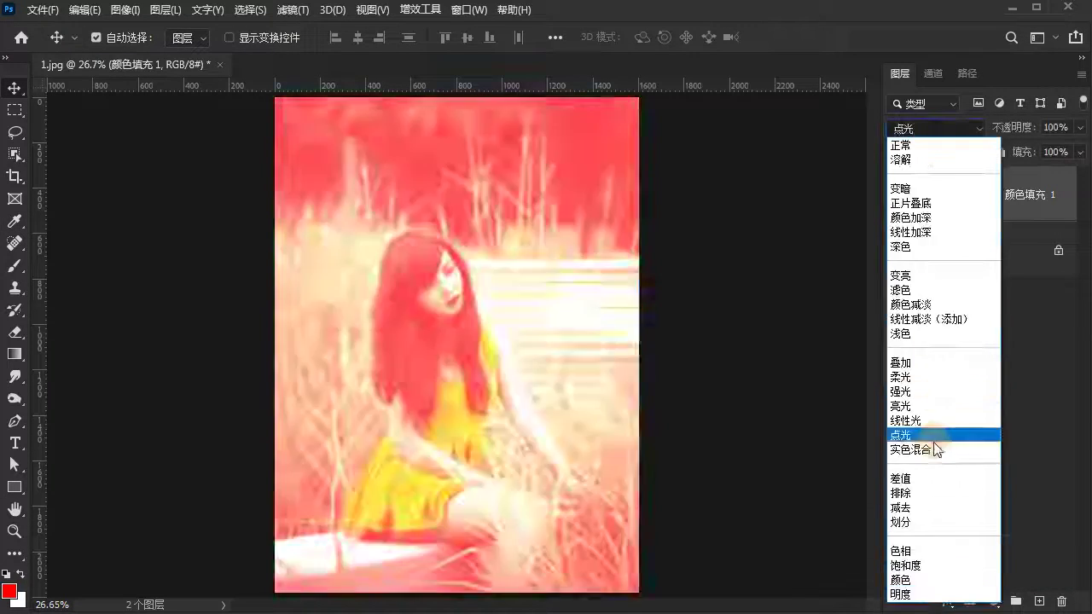
{"action": "left_click", "coordinate": [917, 572]}
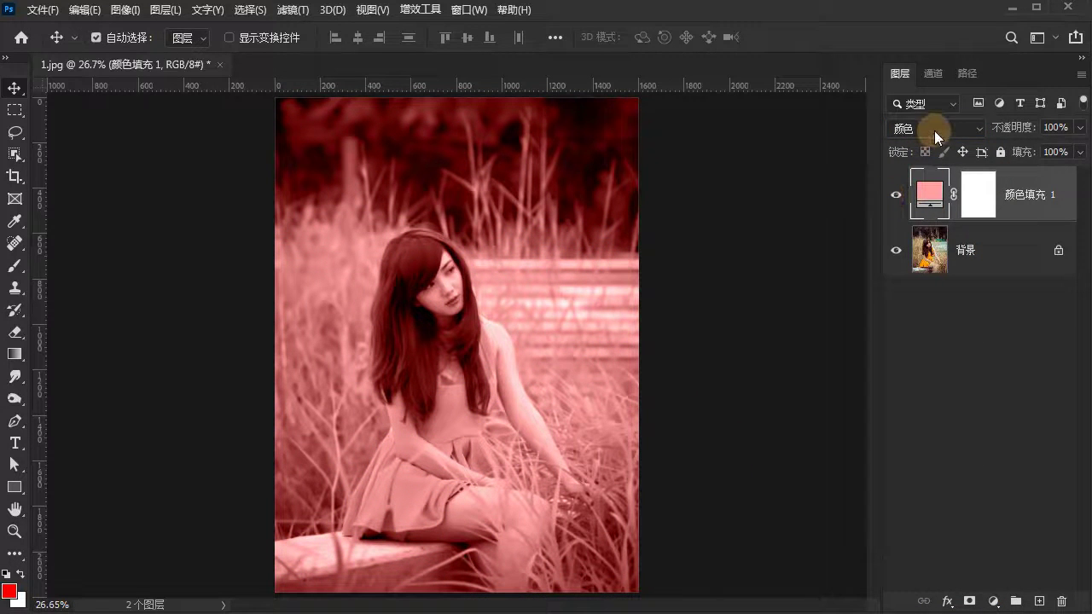
{"action": "left_click", "coordinate": [938, 128]}
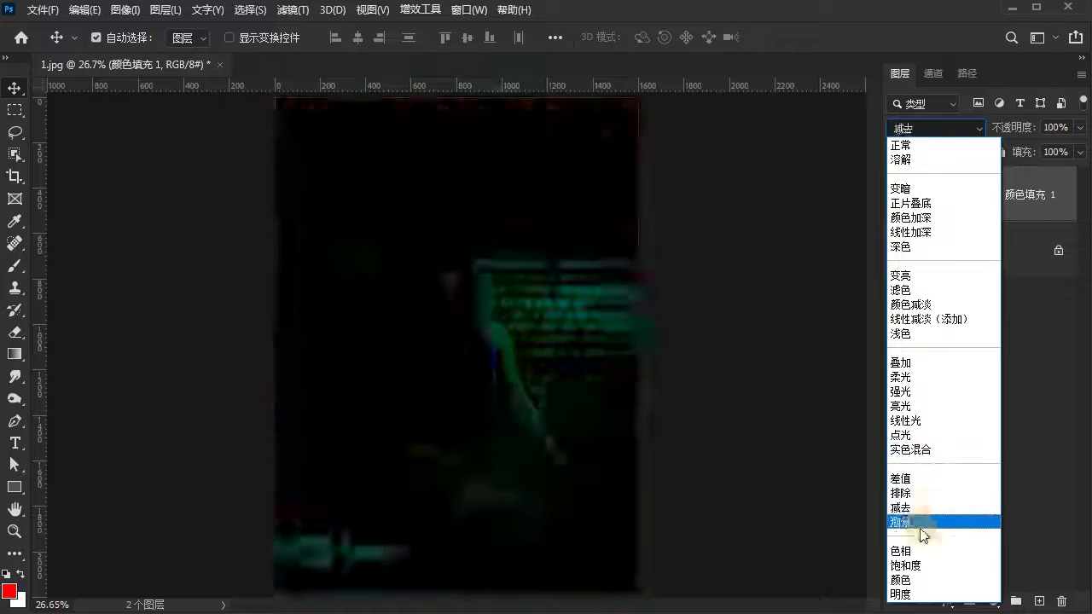
{"action": "left_click", "coordinate": [917, 551]}
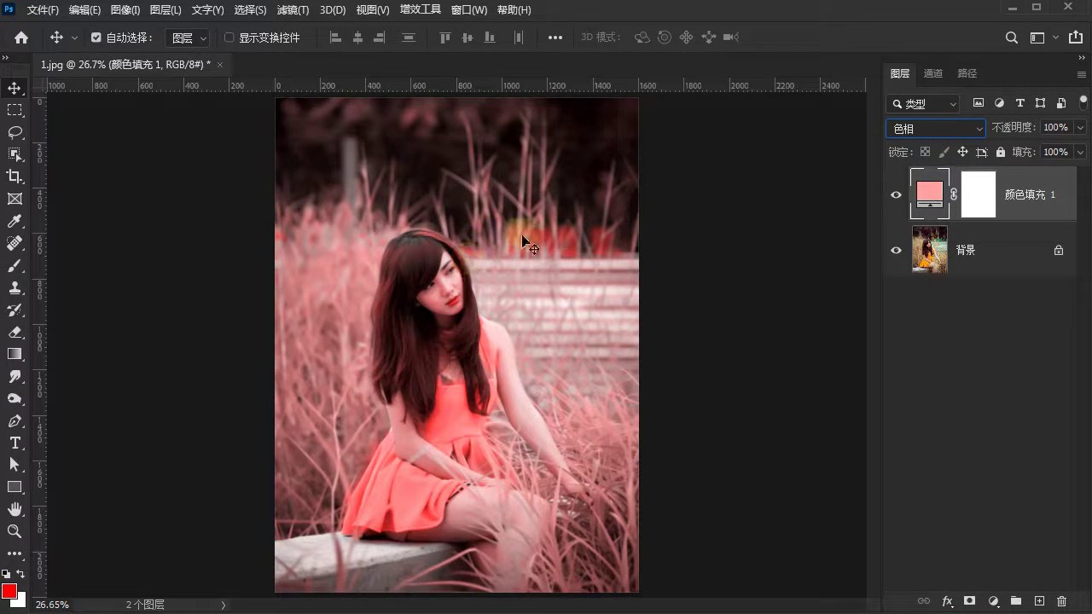
{"action": "left_click_drag", "start_coordinate": [597, 197], "coordinate": [575, 193]}
{"action": "left_click", "coordinate": [951, 130]}
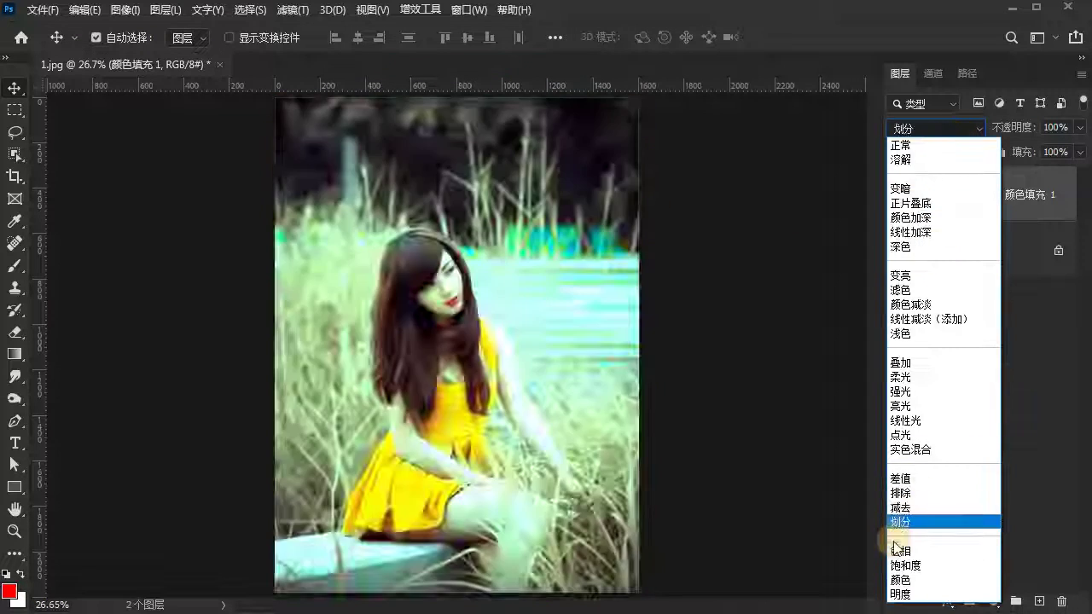
{"action": "left_click", "coordinate": [900, 579]}
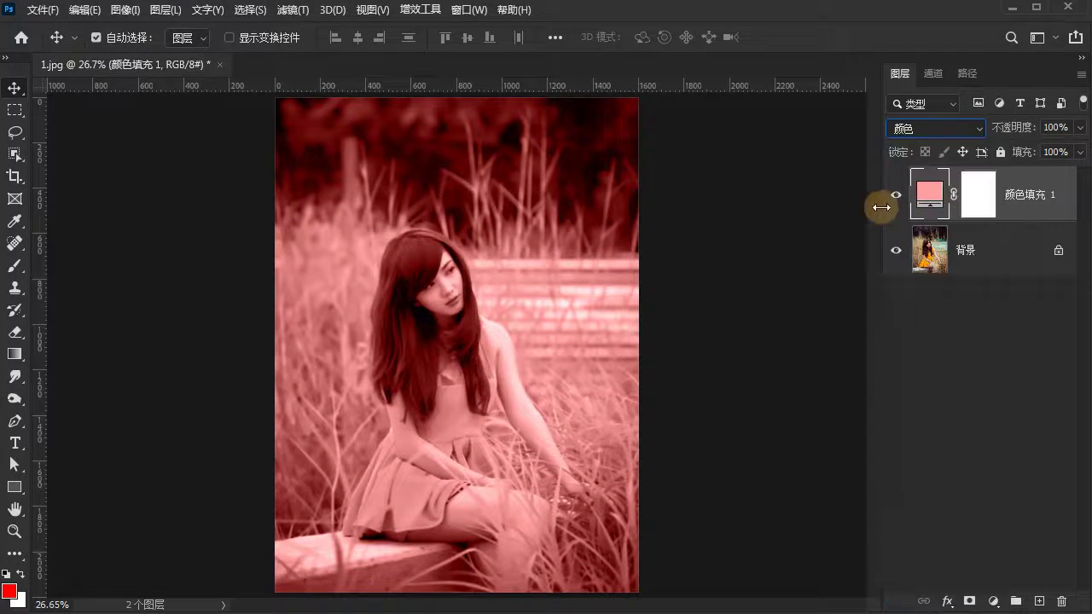
{"action": "left_click", "coordinate": [920, 203]}
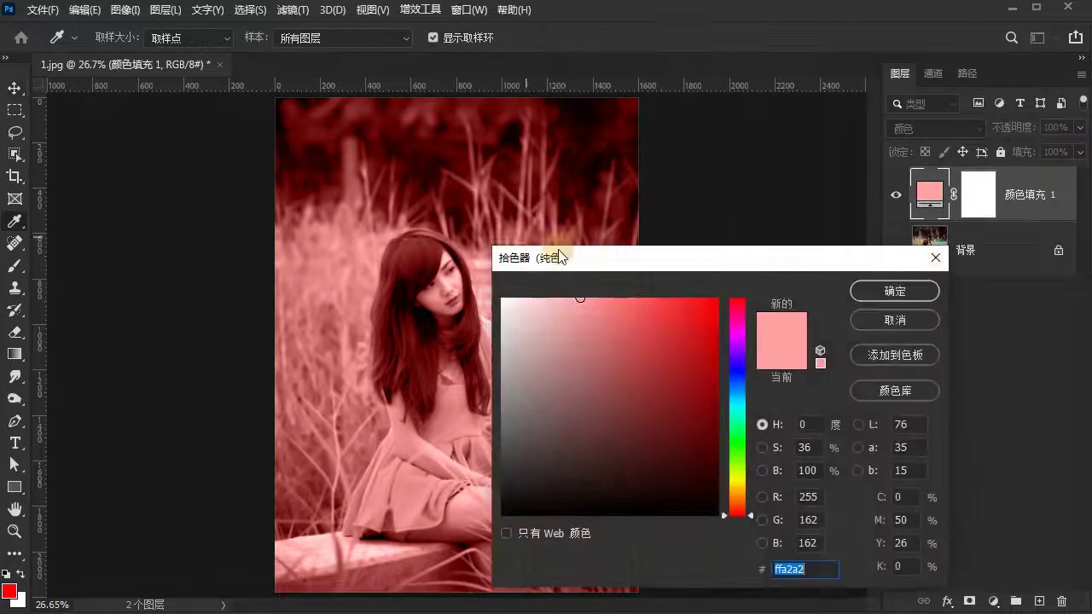
- Change the fill colour from pink ffa2a2 to pure red ff0000 and confirm
{"action": "left_click_drag", "start_coordinate": [763, 334], "coordinate": [875, 284]}
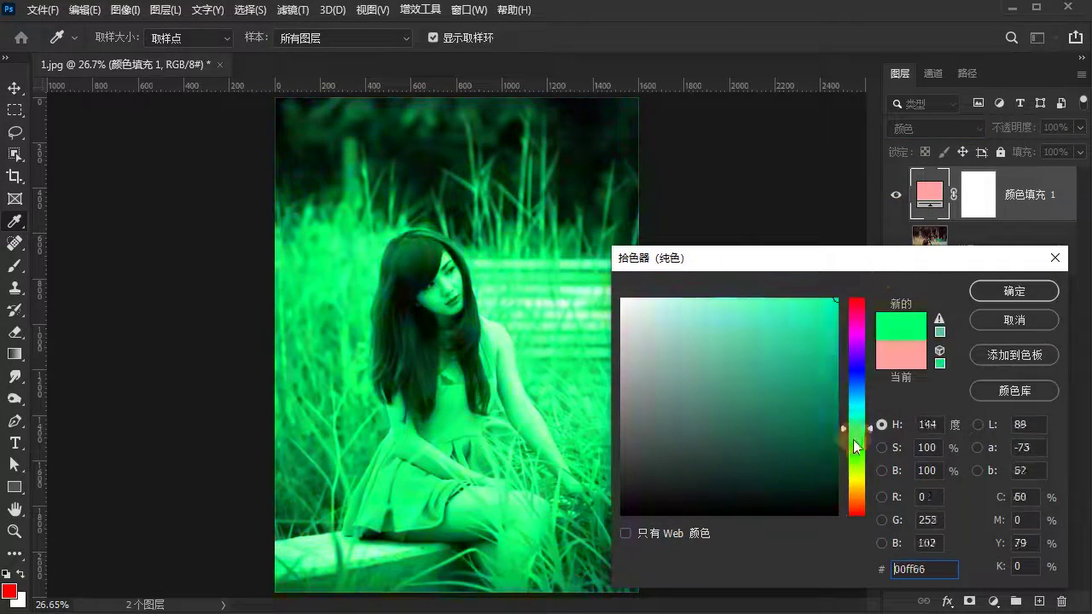
{"action": "left_click_drag", "start_coordinate": [858, 327], "coordinate": [859, 294]}
{"action": "left_click", "coordinate": [693, 305]}
{"action": "left_click_drag", "start_coordinate": [692, 305], "coordinate": [856, 296]}
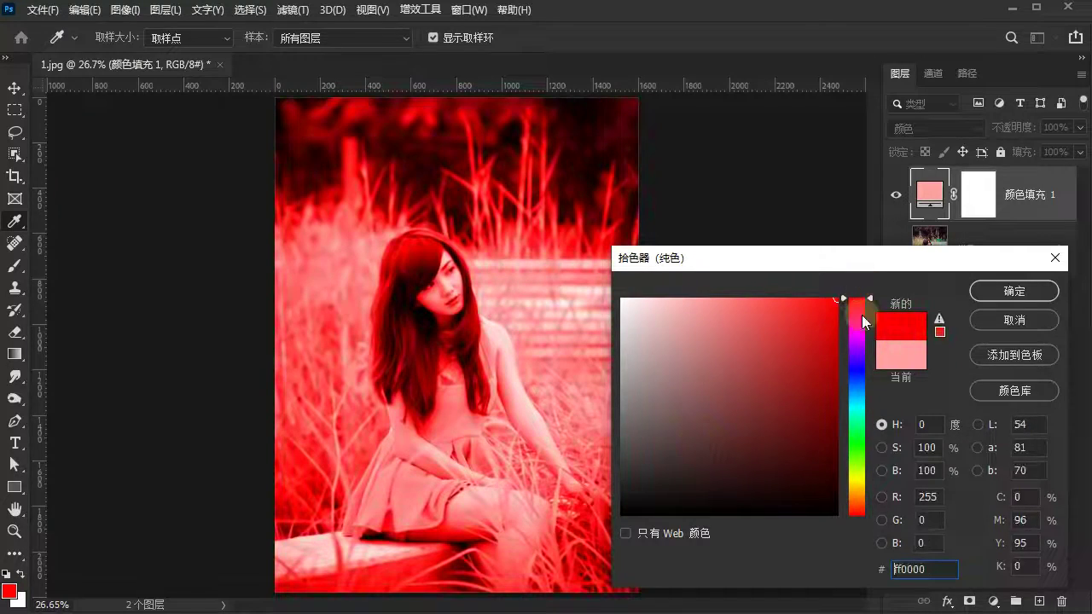
{"action": "left_click_drag", "start_coordinate": [857, 296], "coordinate": [858, 295]}
{"action": "left_click", "coordinate": [989, 291]}
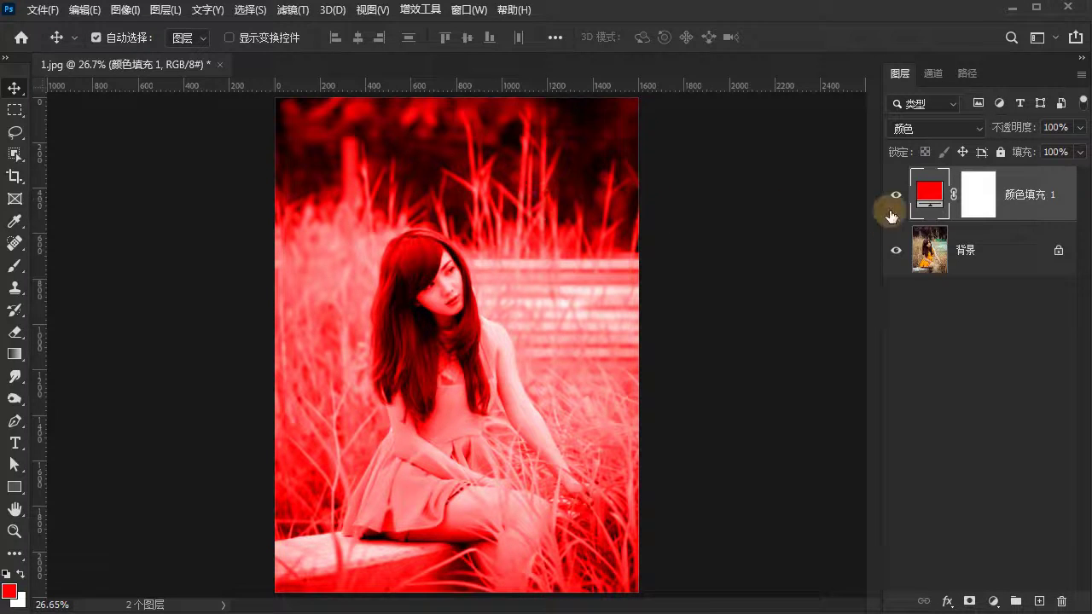
{"action": "left_click", "coordinate": [959, 136]}
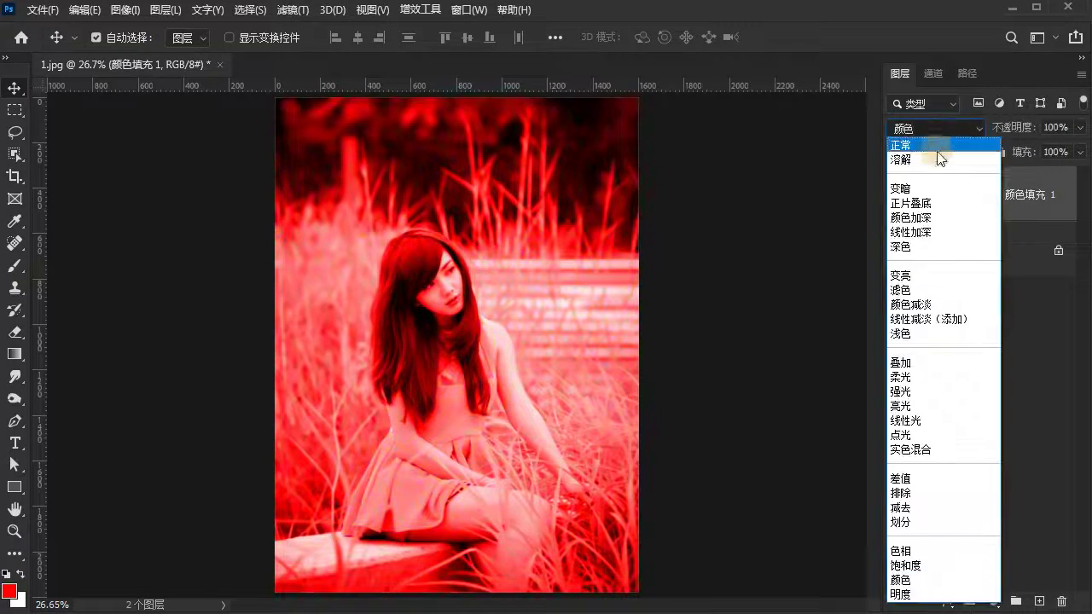
{"action": "left_click", "coordinate": [905, 363]}
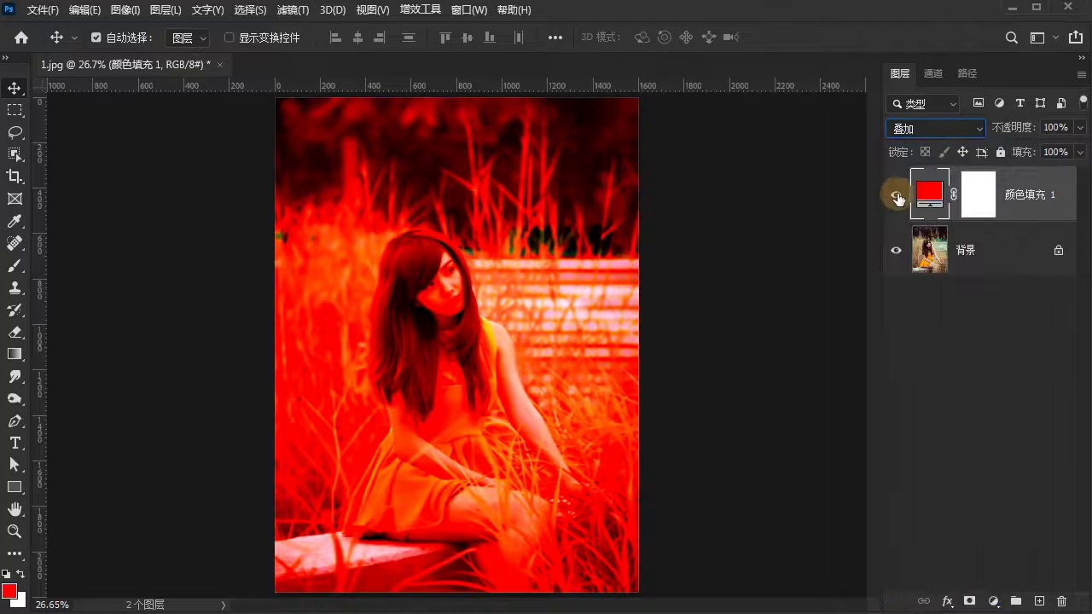
{"action": "left_click", "coordinate": [924, 125]}
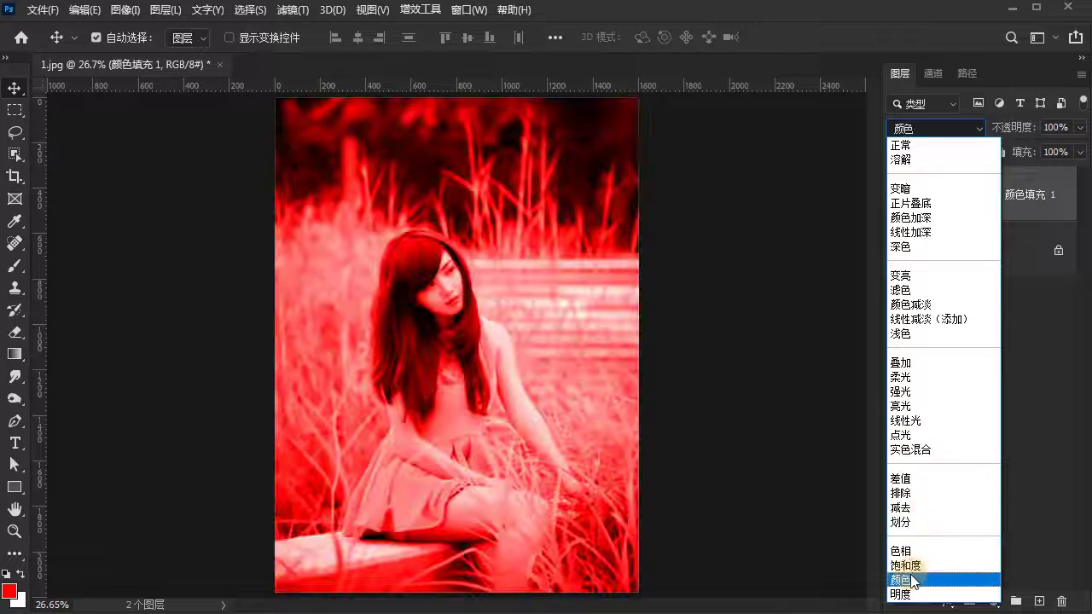
{"action": "left_click", "coordinate": [914, 580]}
{"action": "left_click", "coordinate": [698, 303]}
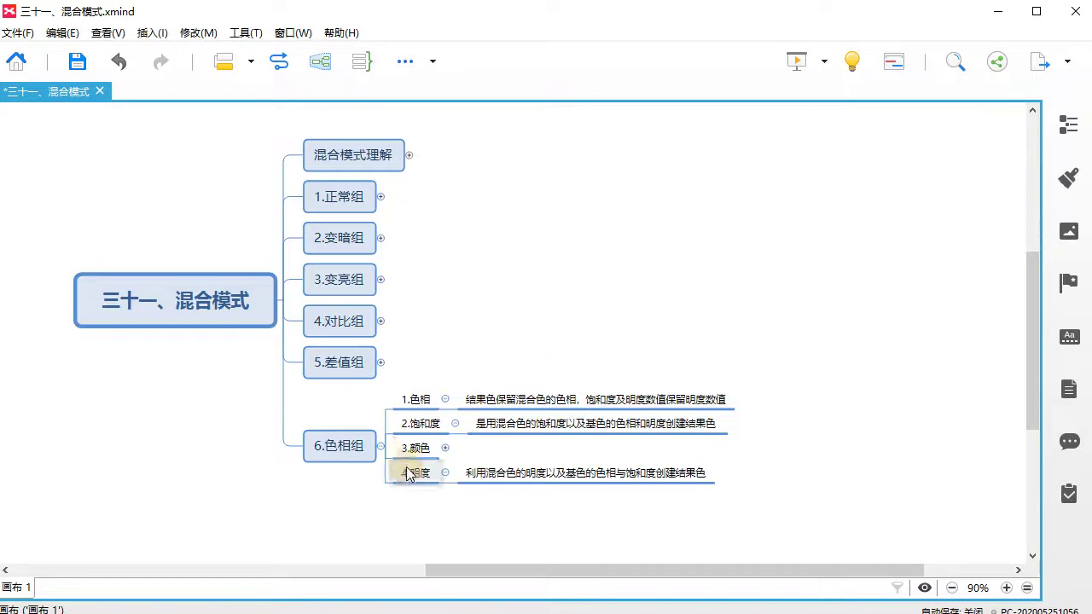
- Expand the 差值组, 对比组, 变亮组, 变暗组 and 正常组 branches to reveal their blend modes, then review the map
{"action": "left_click", "coordinate": [380, 362]}
{"action": "left_click", "coordinate": [380, 290]}
{"action": "scroll", "coordinate": [380, 174], "scroll_direction": "up", "scroll_amount": 3}
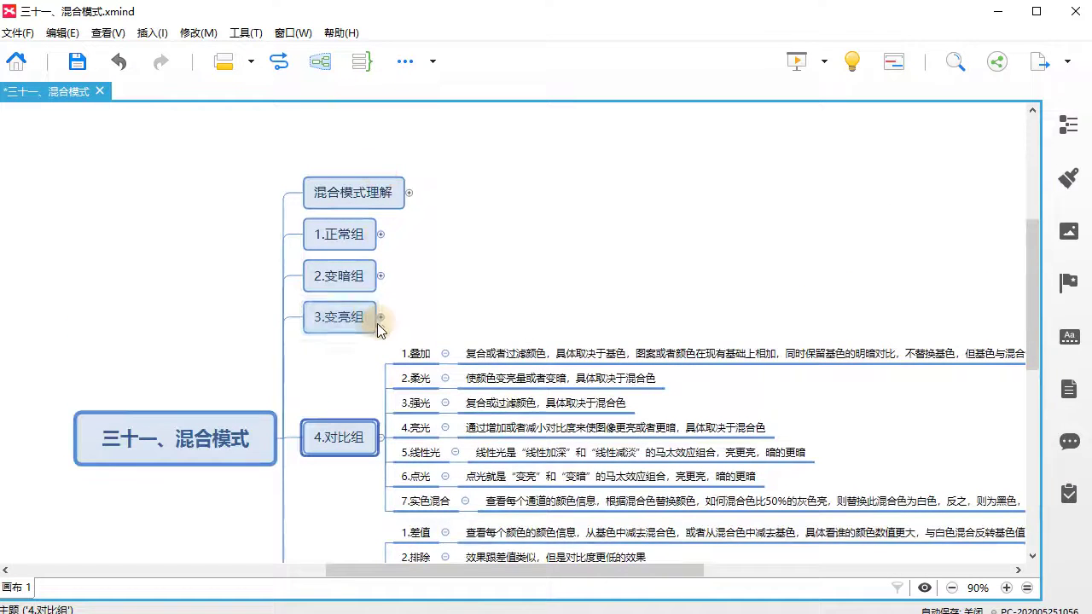
{"action": "left_click", "coordinate": [381, 315]}
{"action": "left_click", "coordinate": [381, 230]}
{"action": "left_click", "coordinate": [382, 145]}
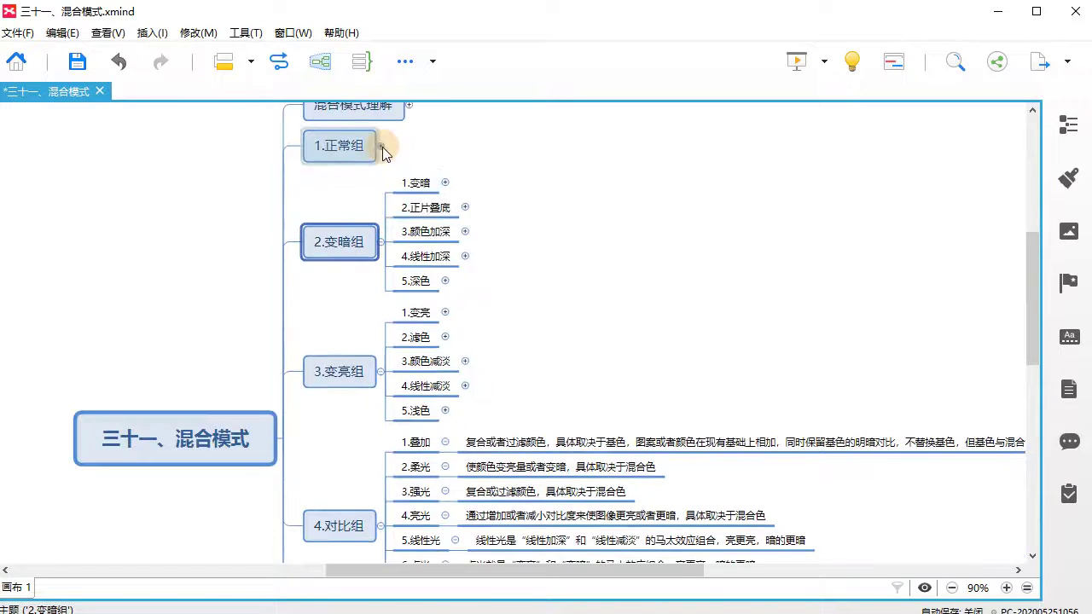
{"action": "scroll", "coordinate": [662, 285], "scroll_direction": "down", "scroll_amount": 5}
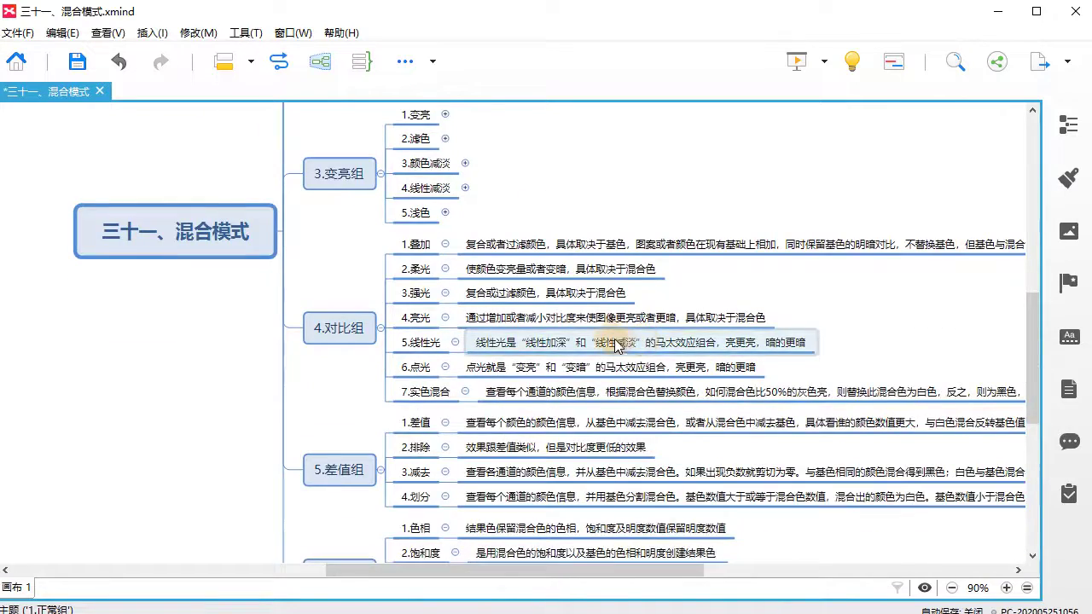
{"action": "scroll", "coordinate": [616, 346], "scroll_direction": "down", "scroll_amount": 7}
{"action": "scroll", "coordinate": [535, 452], "scroll_direction": "up", "scroll_amount": 5}
{"action": "scroll", "coordinate": [535, 452], "scroll_direction": "up", "scroll_amount": 3}
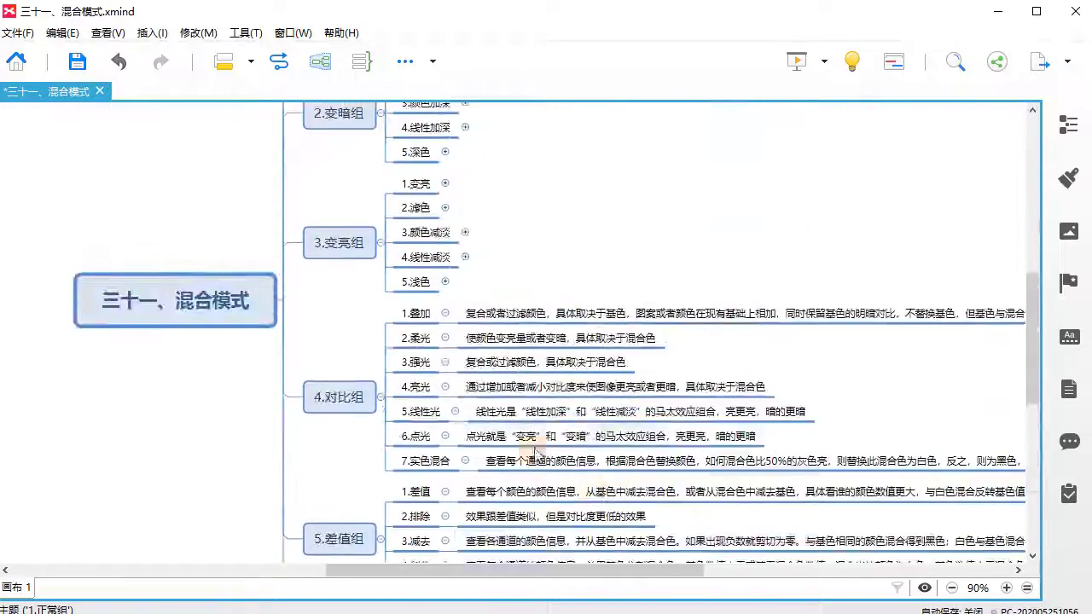